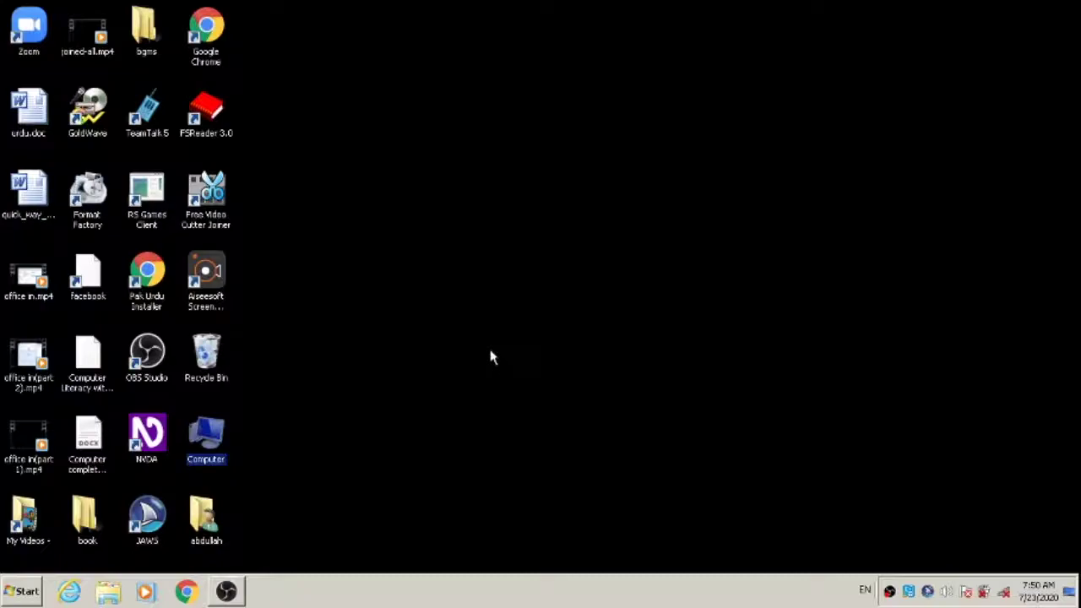
Launch Microsoft Word with the Run command "winword", and close its window with the blank document.
key(super+r)
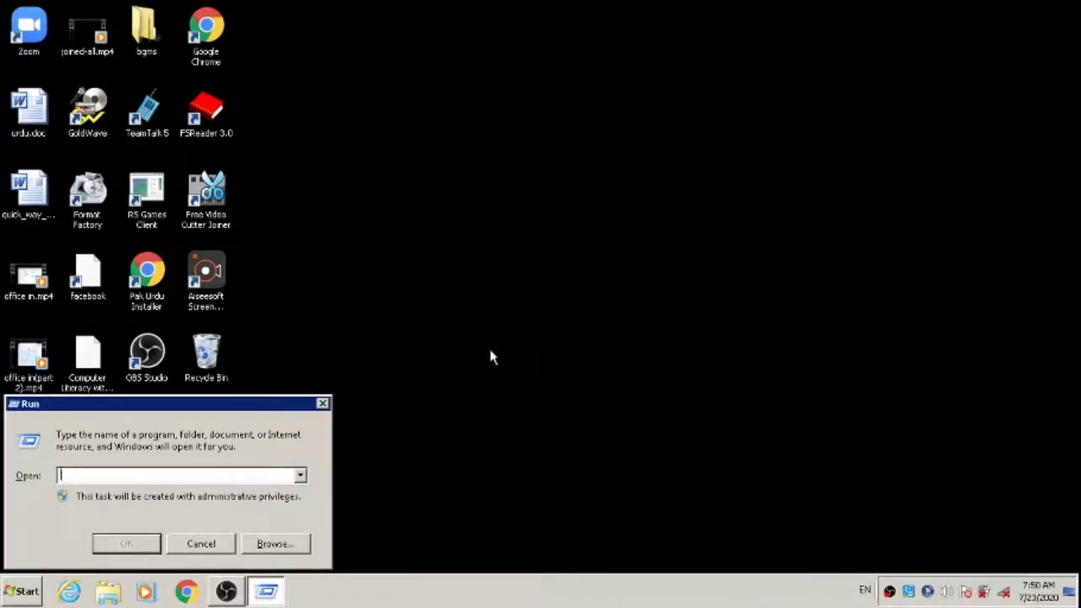
text(w)
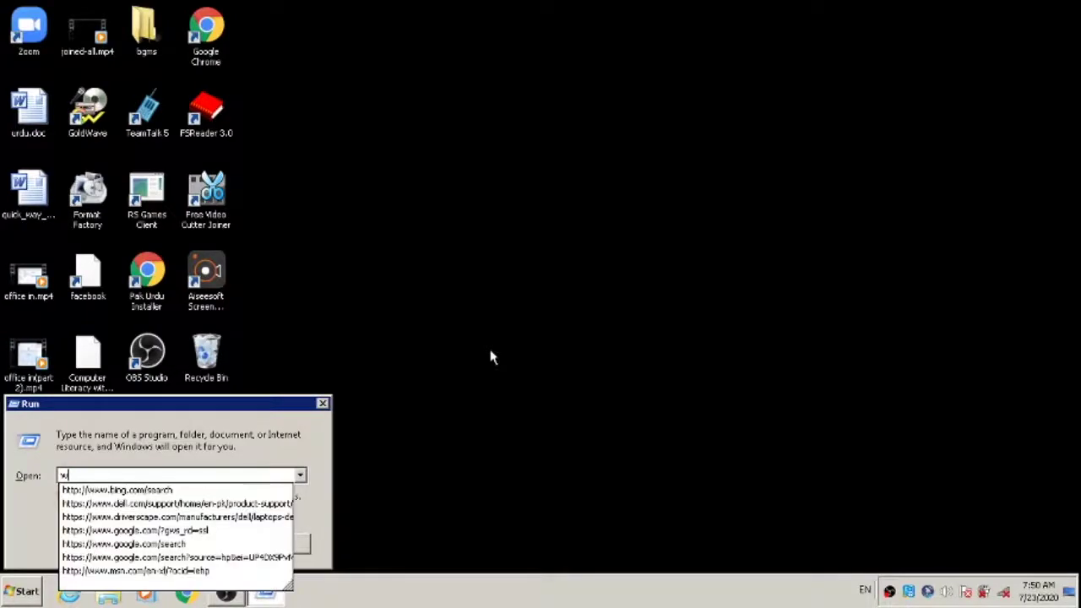
text(inwo)
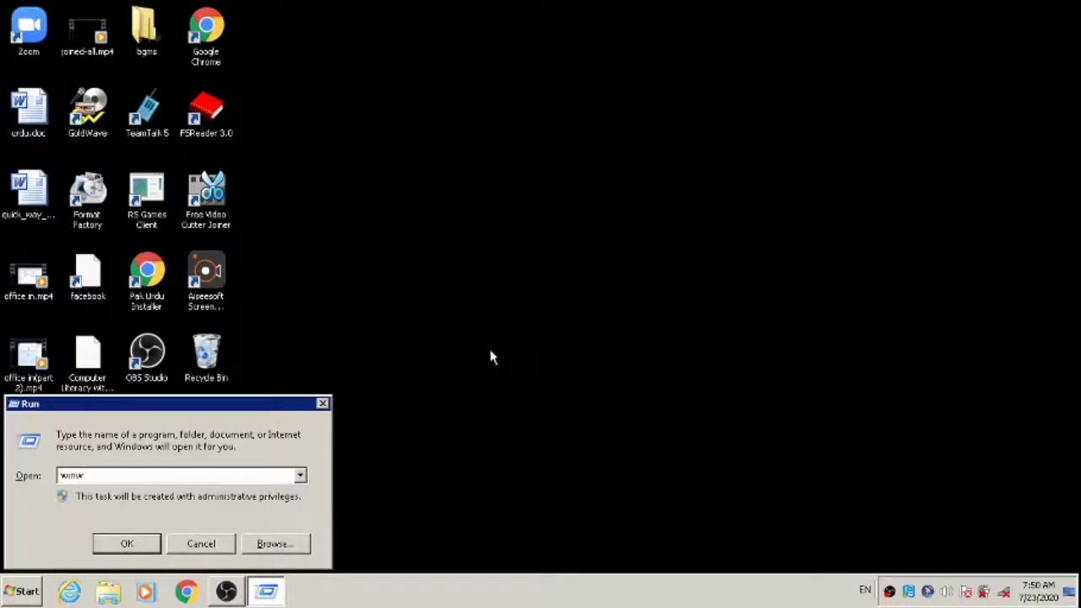
text(rd)
key(Return)
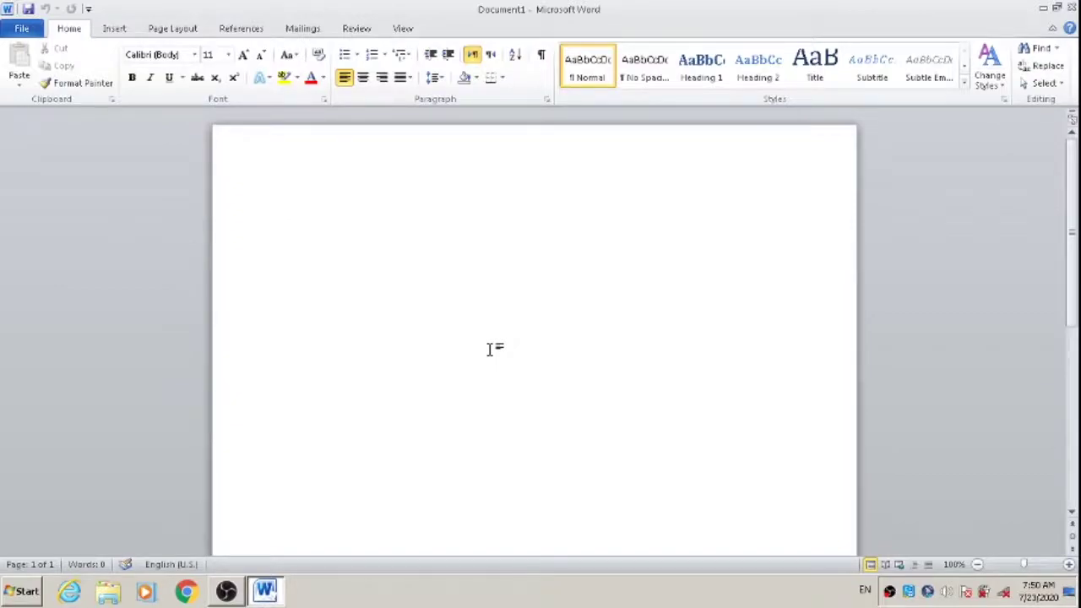
key(alt+F4)
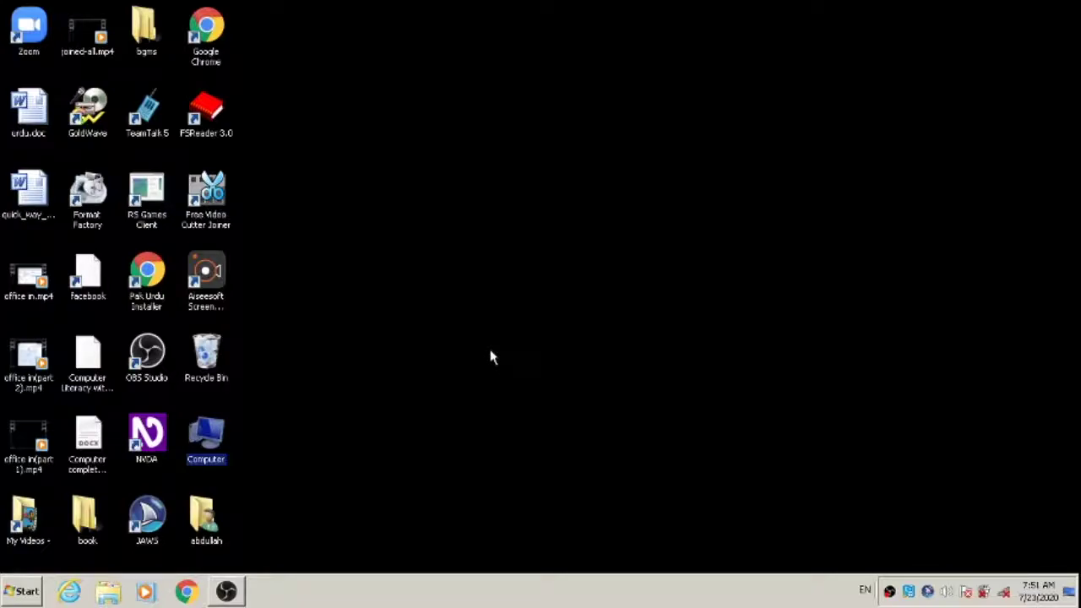
key(super)
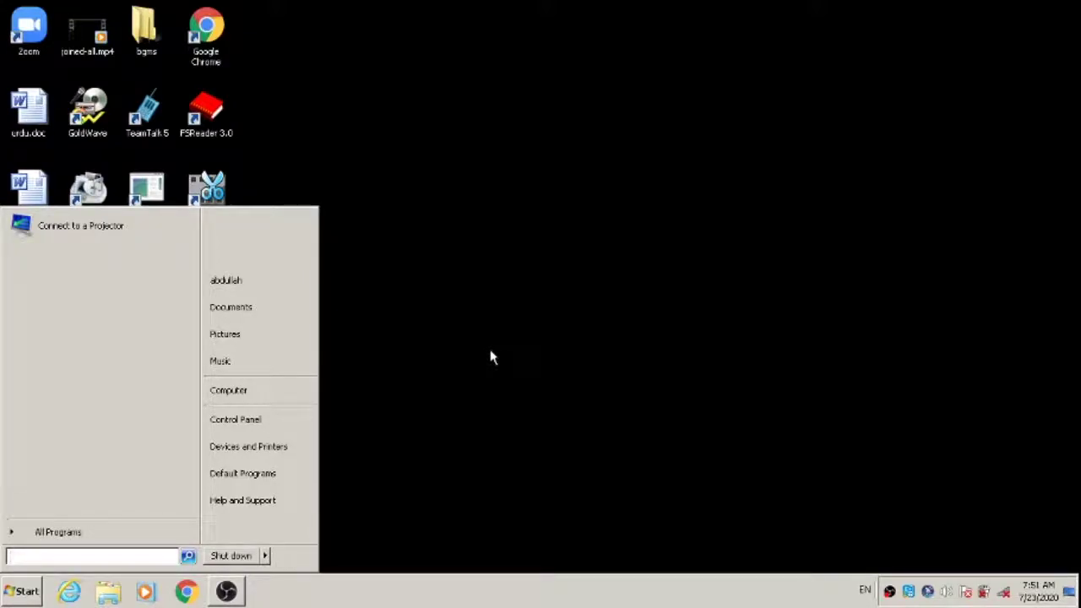
text(w)
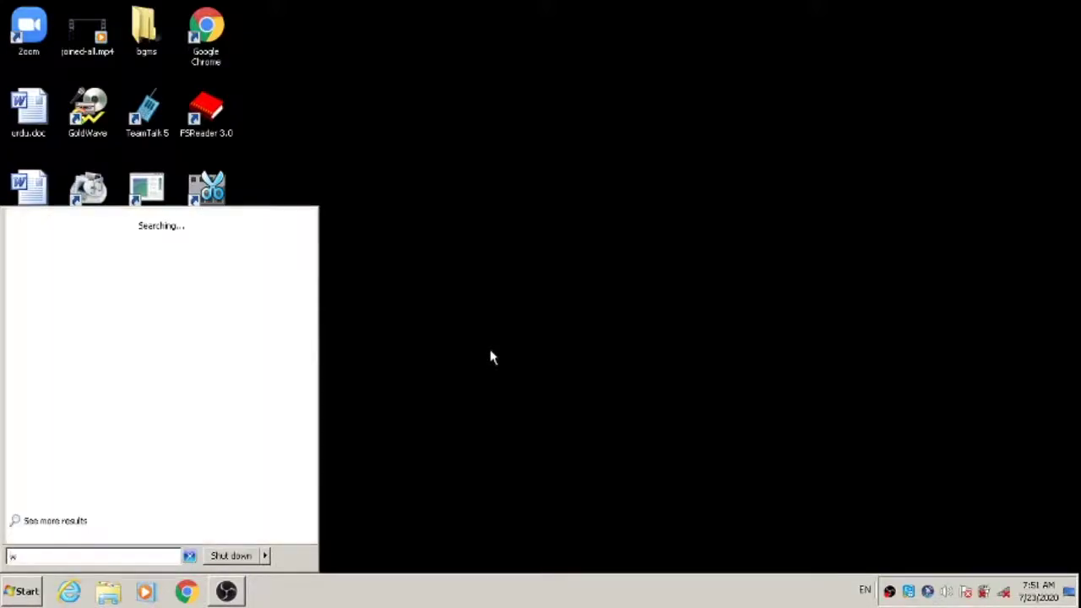
text(ord)
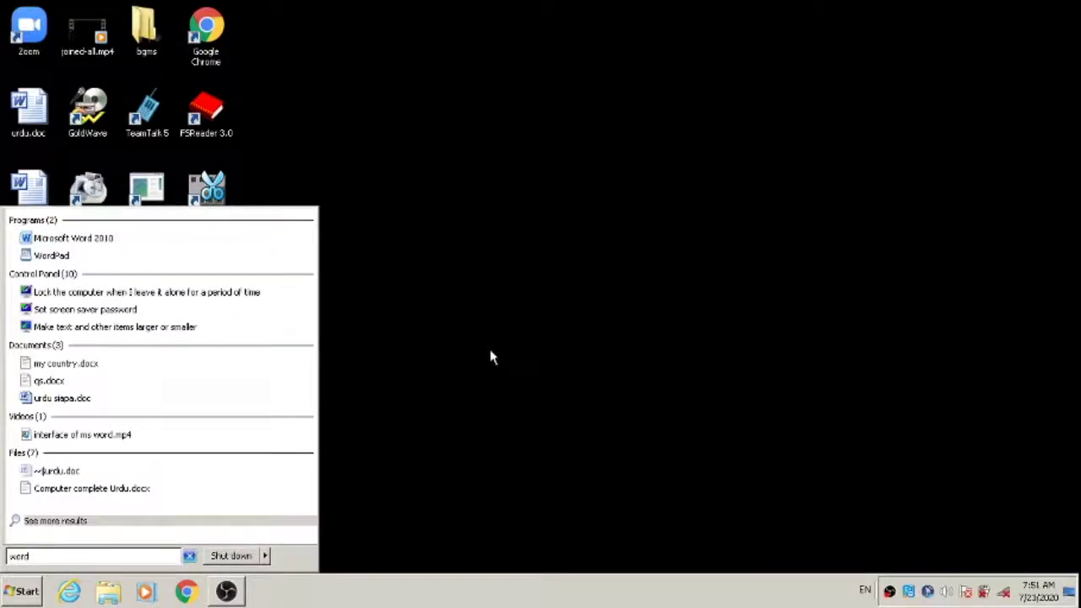
key(Escape)
key(Escape)
Search the installed programs for "wor", launch Microsoft Word 2010 from the results, and close its window.
key(super)
text(wor)
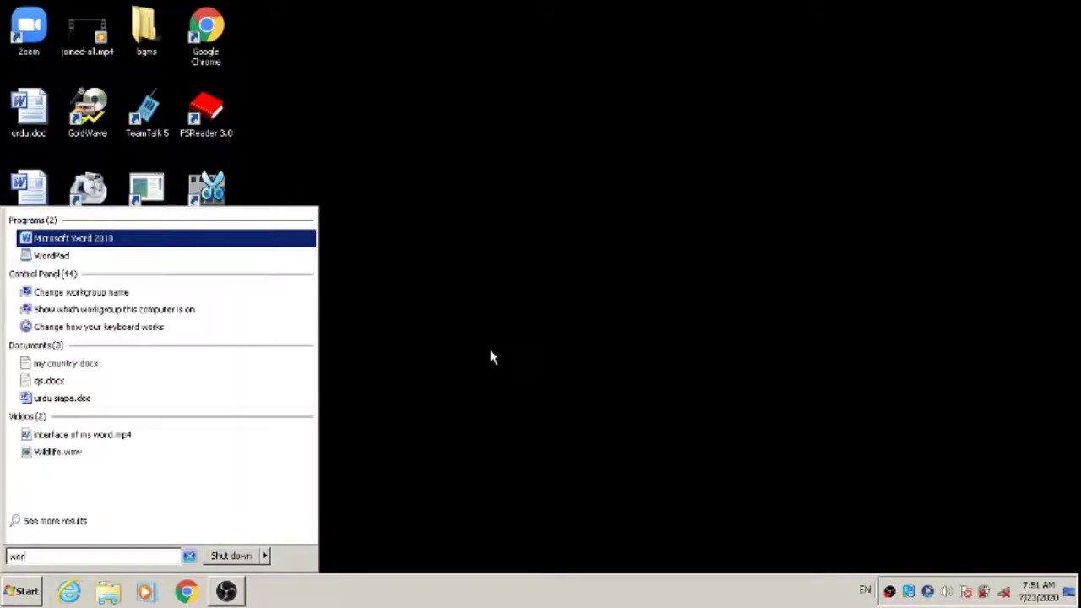
key(Down)
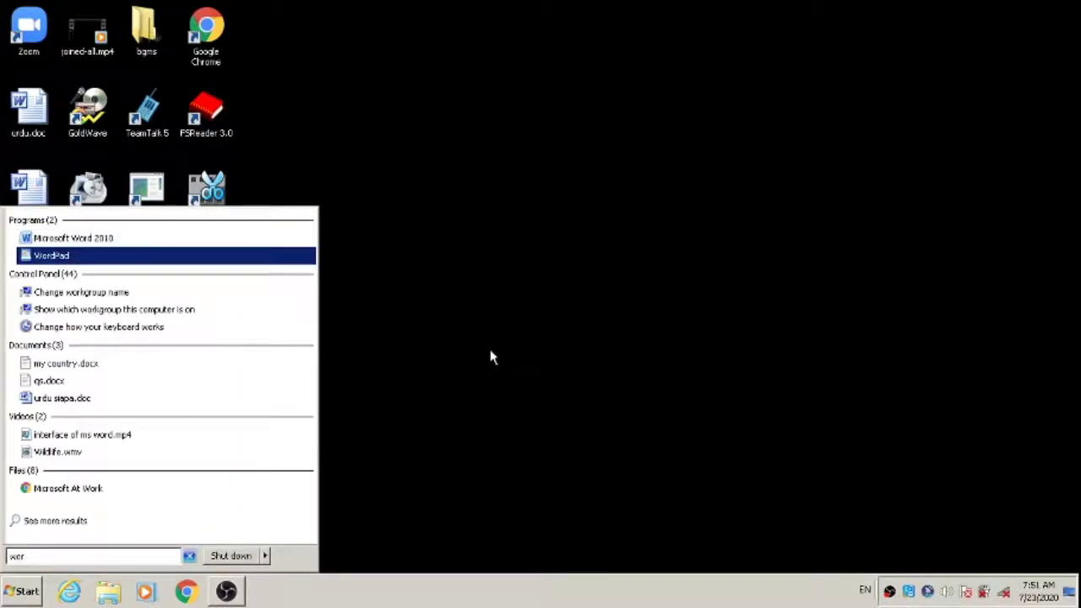
key(Up)
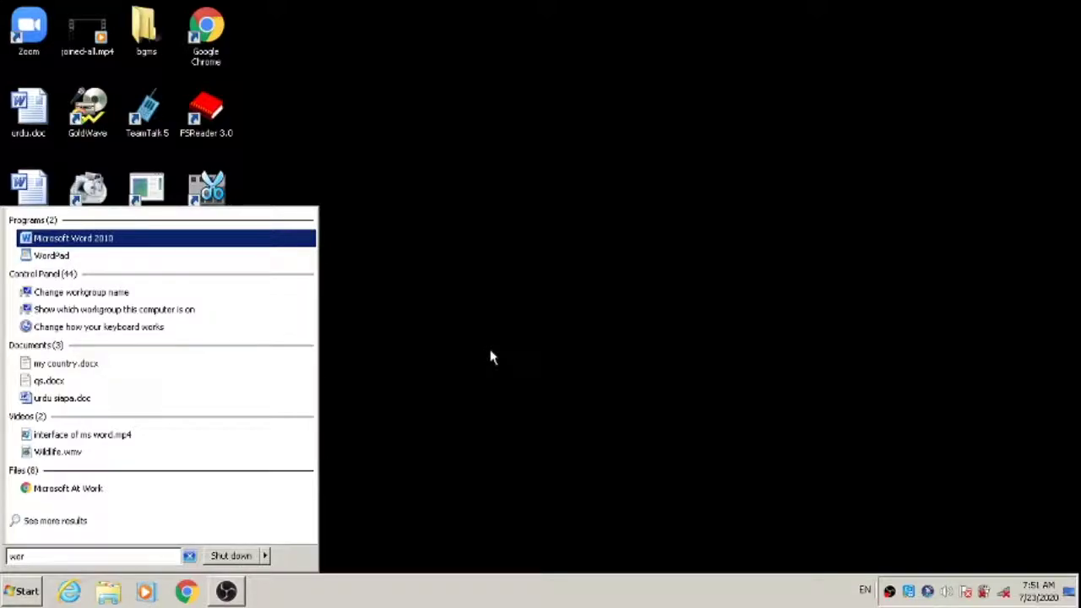
key(Return)
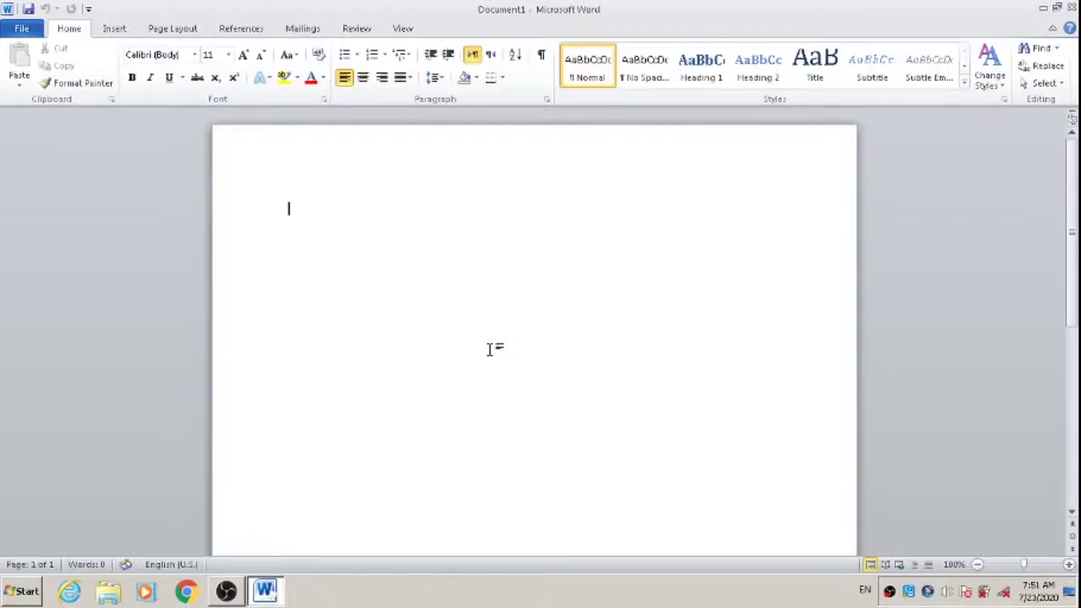
key(alt+F4)
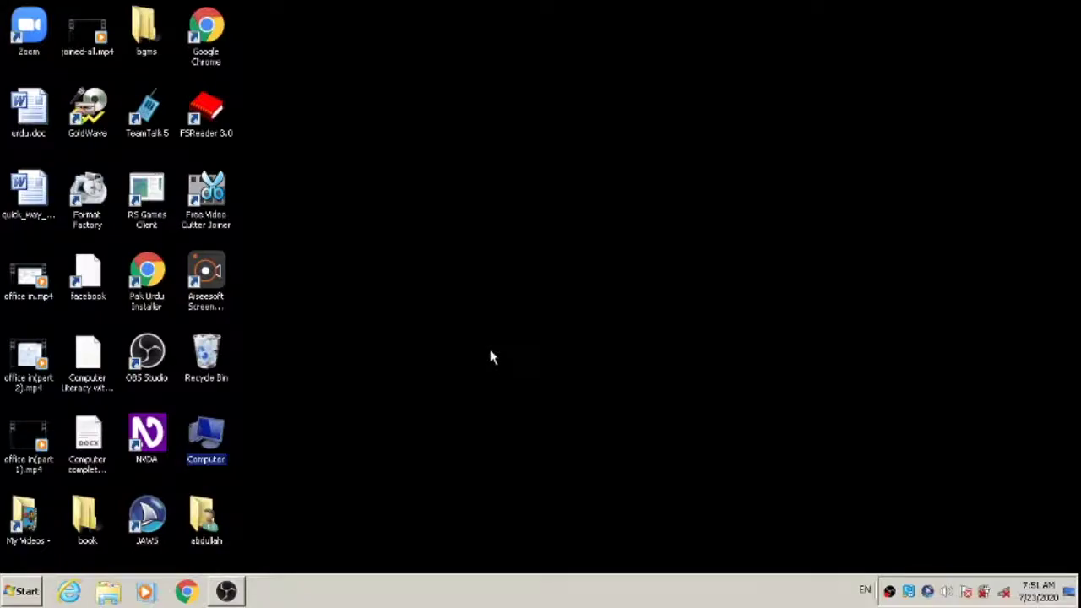
Expand the Microsoft Office folder in the list of all installed programs.
key(super)
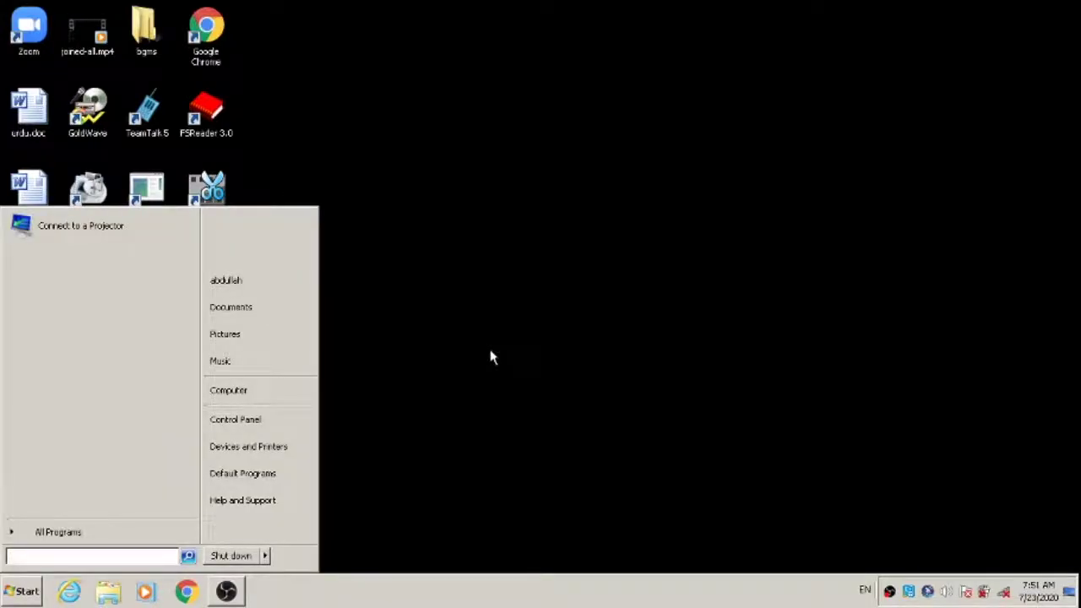
key(Up)
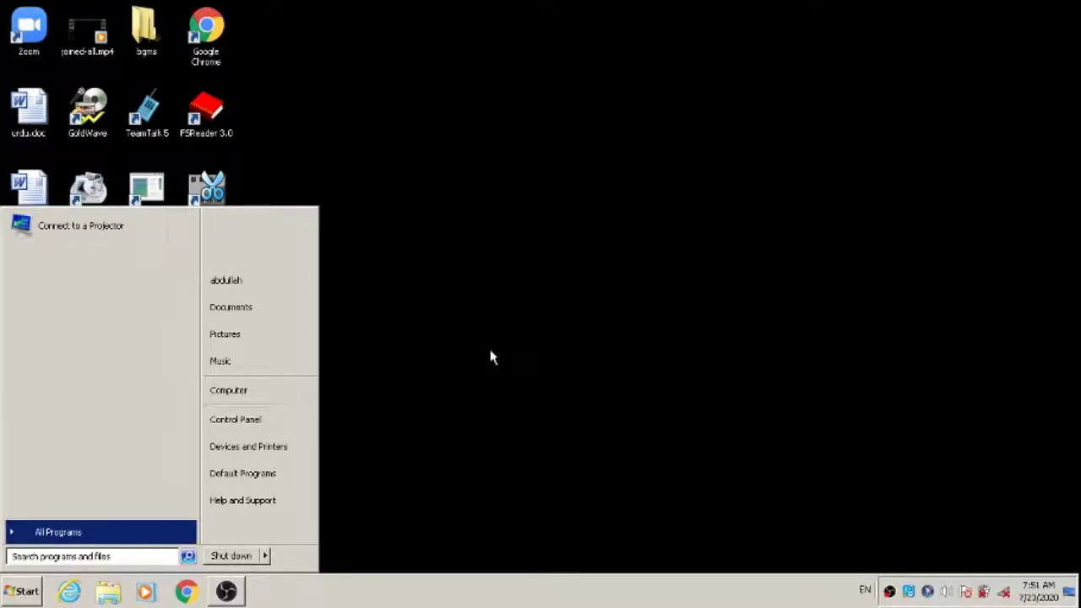
key(Return)
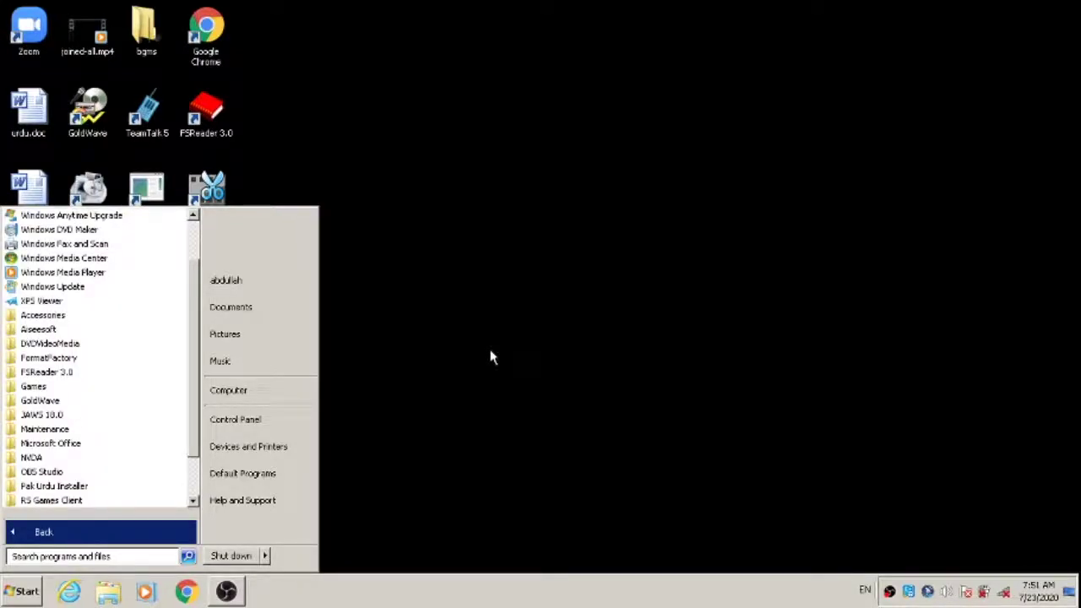
key(Tab)
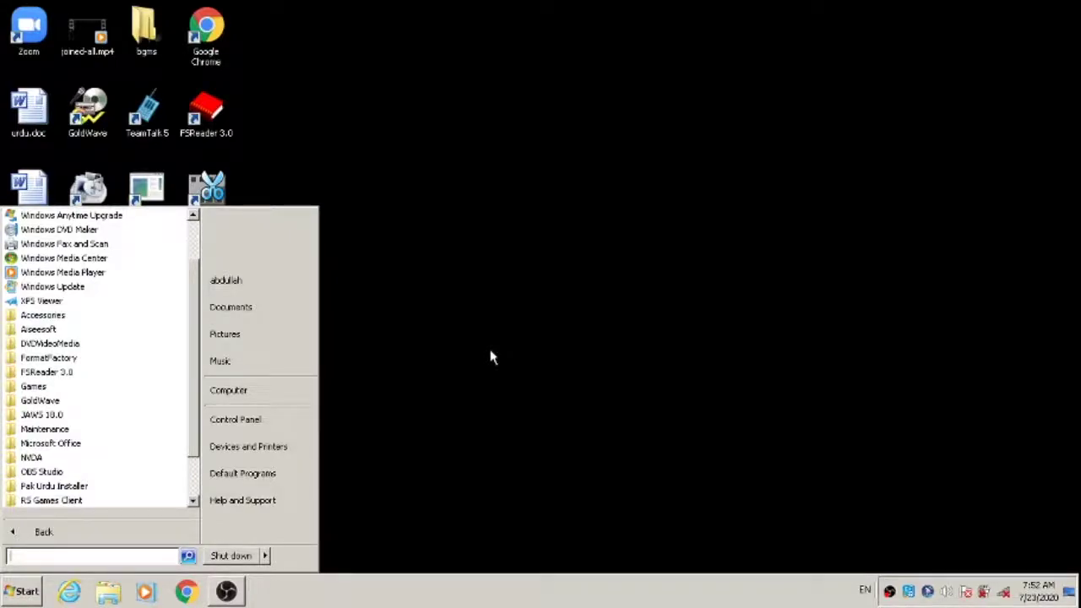
key(Down)
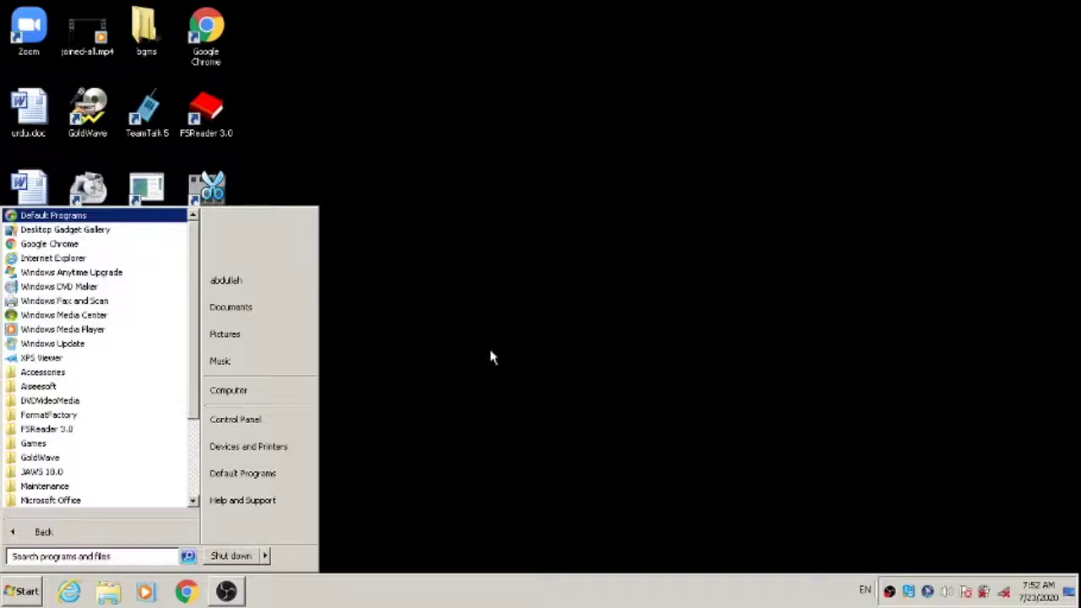
key(m)
key(m)
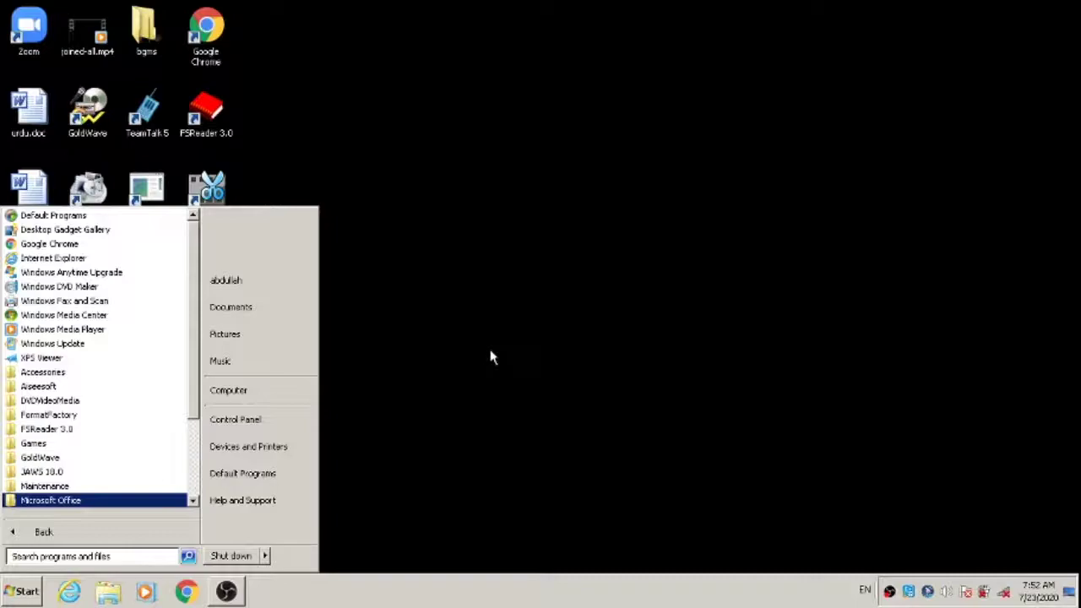
key(Return)
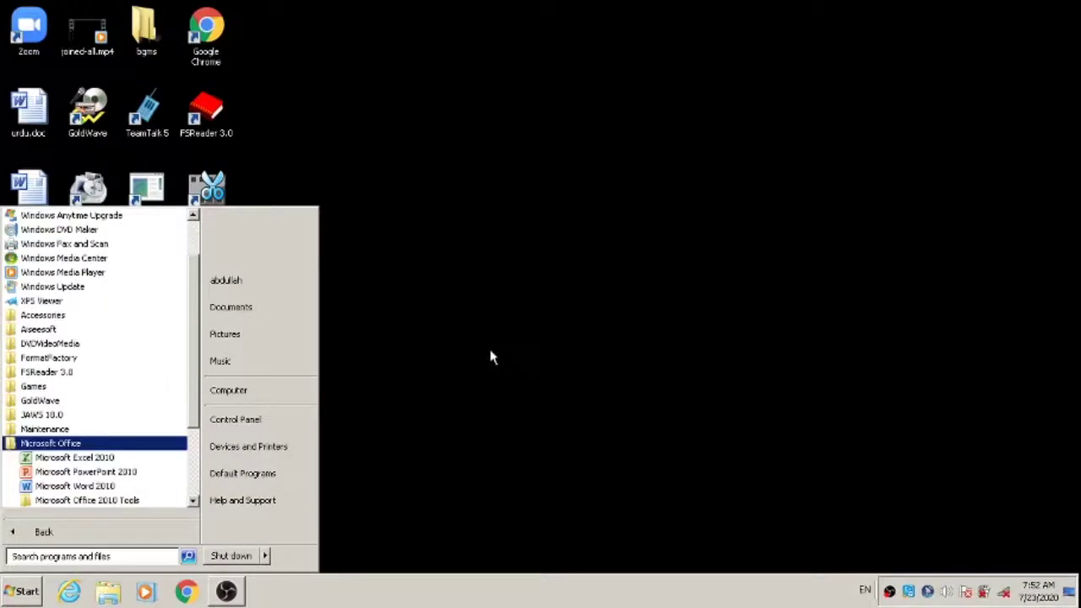
Launch Microsoft Word 2010 from the Microsoft Office program folder, and close its window.
key(Down)
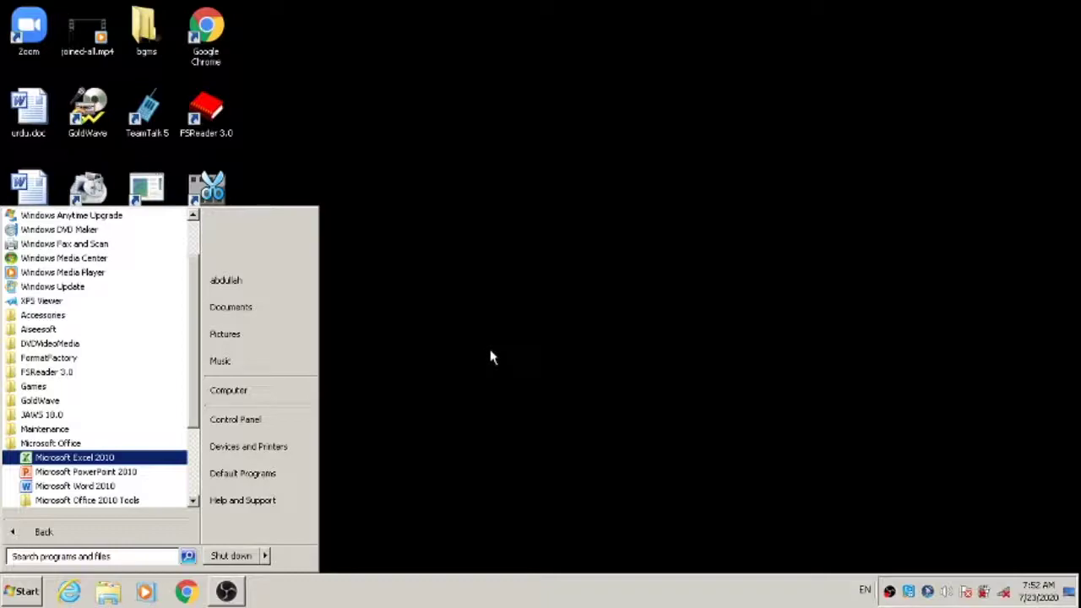
key(Down)
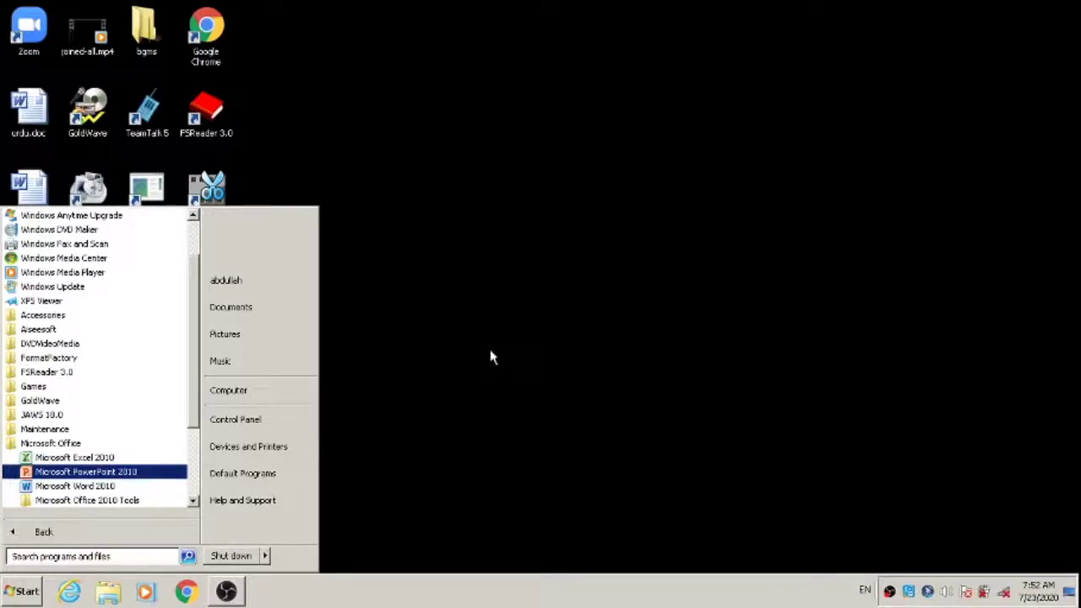
key(Down)
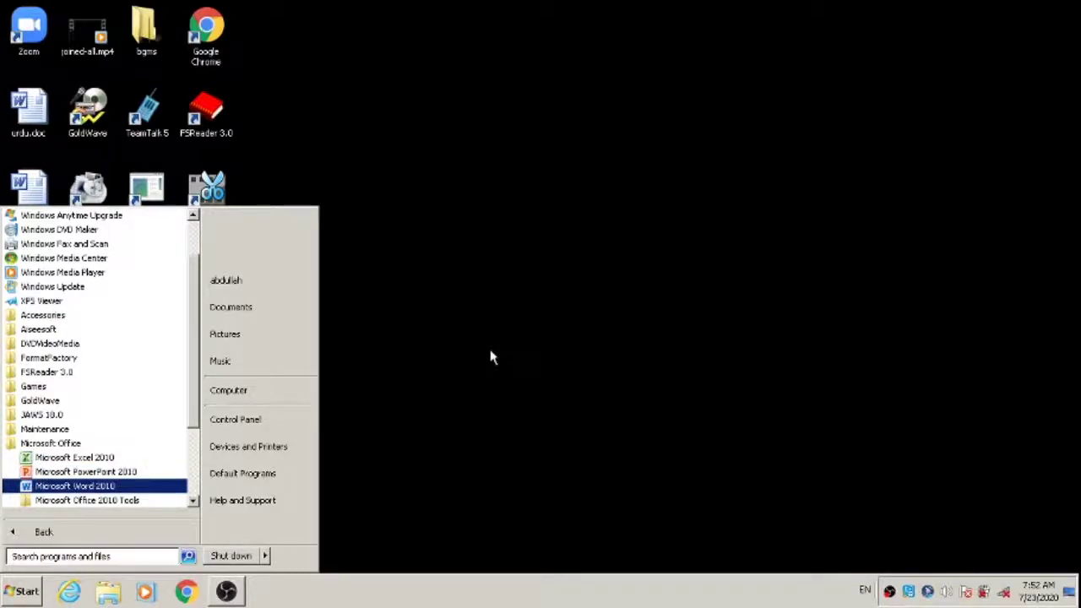
key(Return)
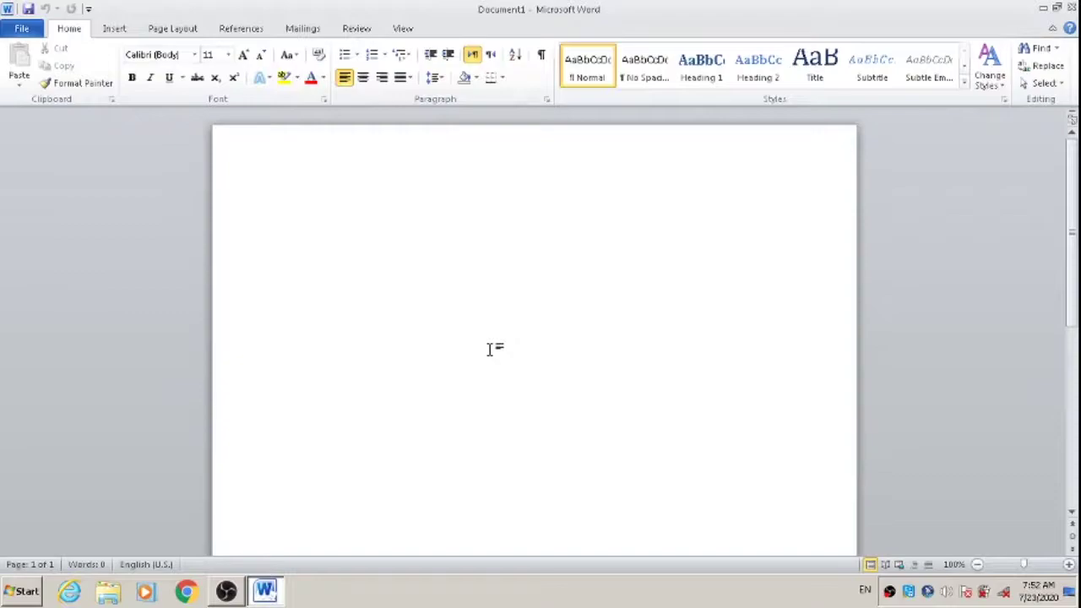
key(alt+F4)
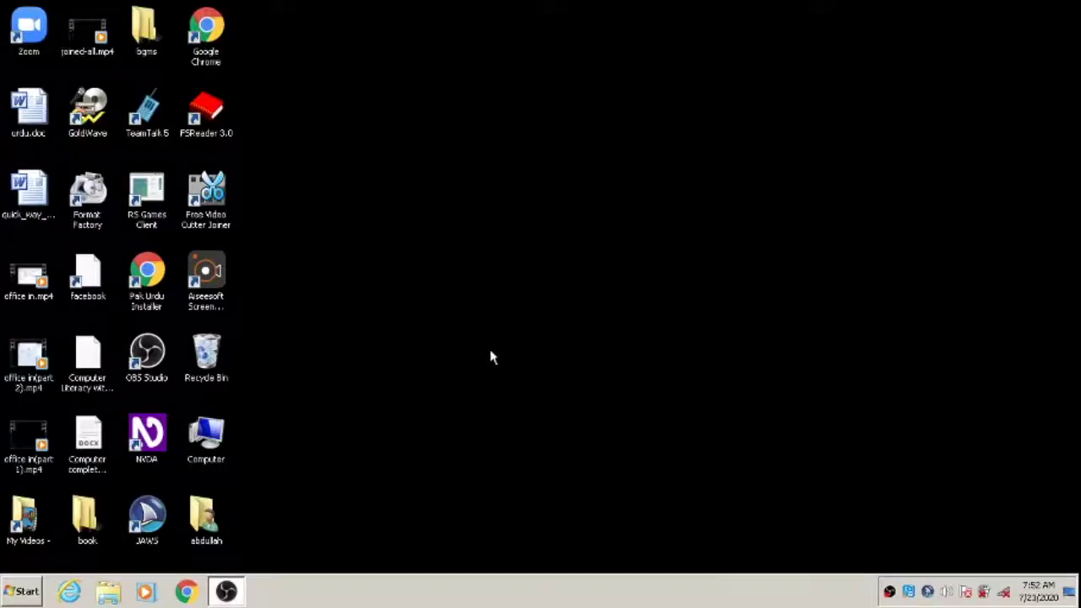
Go back to the list of all installed programs and expand the Microsoft Office folder again.
key(Down)
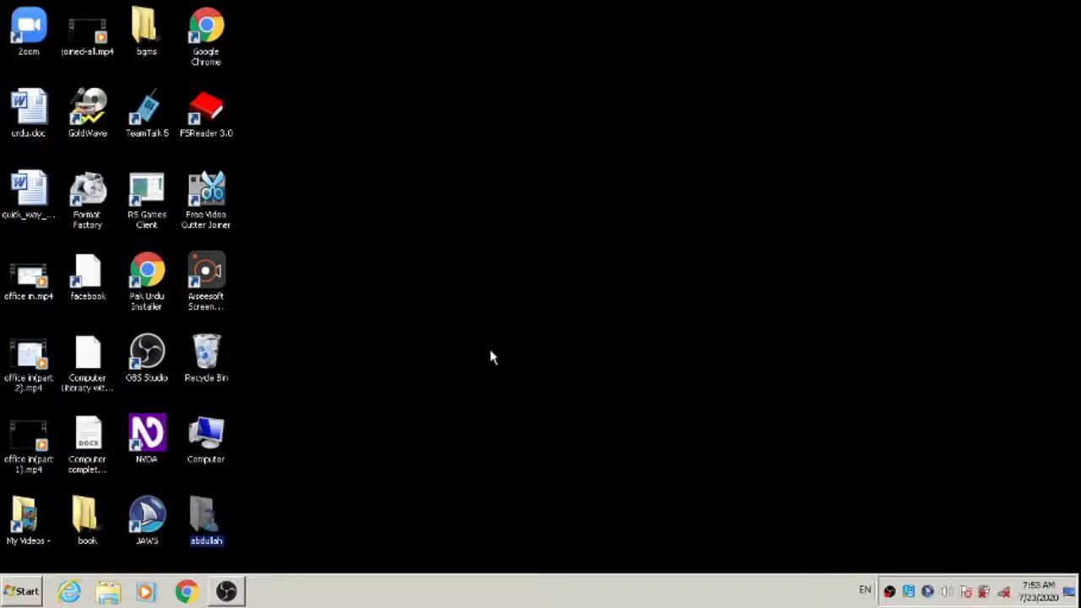
key(super)
key(Up)
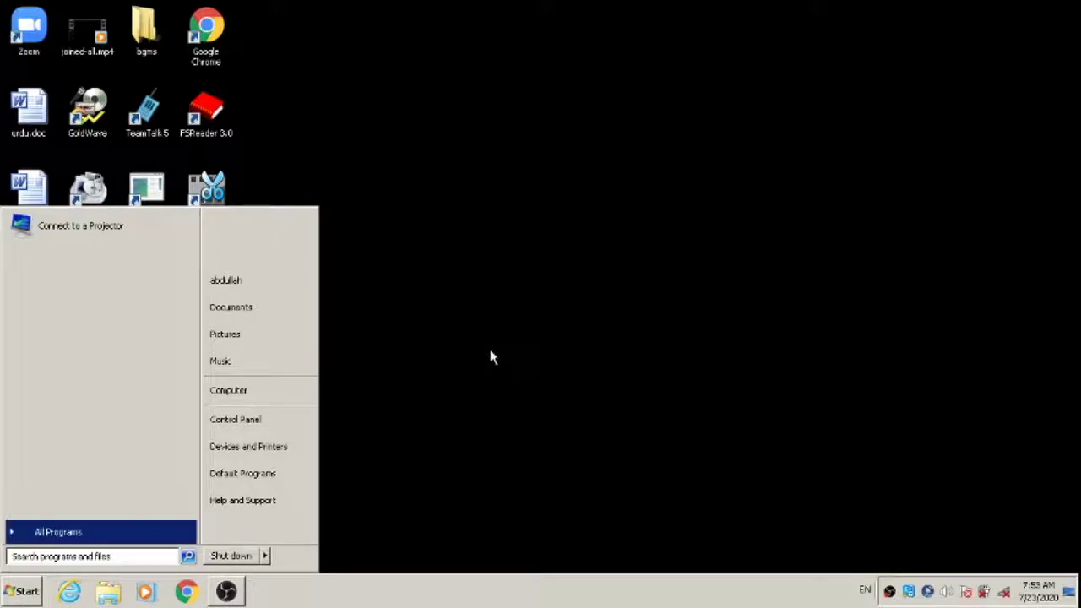
key(Return)
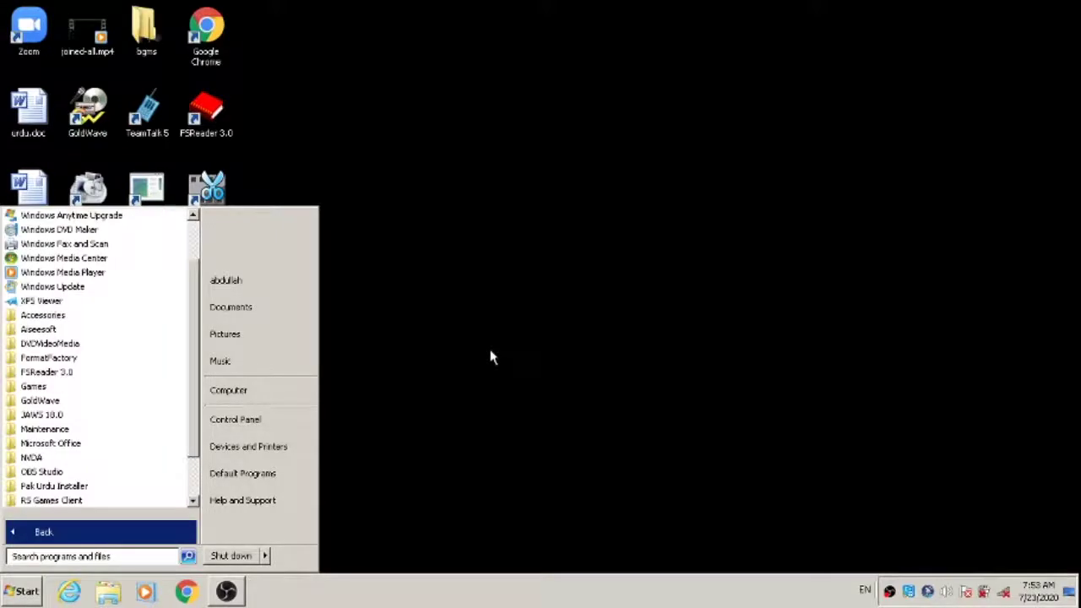
key(Down)
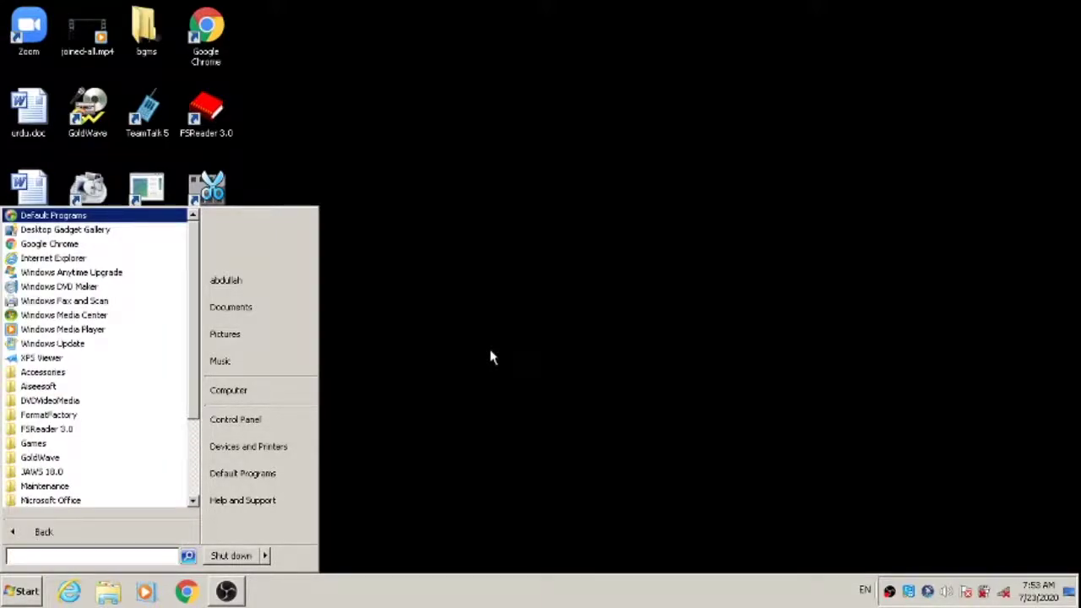
key(m)
key(m)
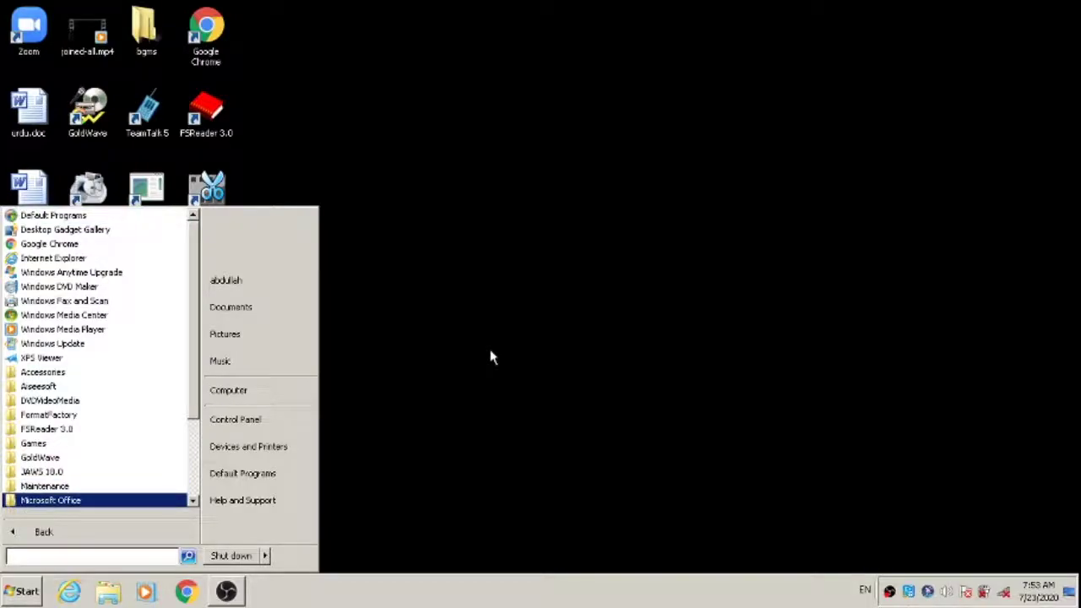
key(Return)
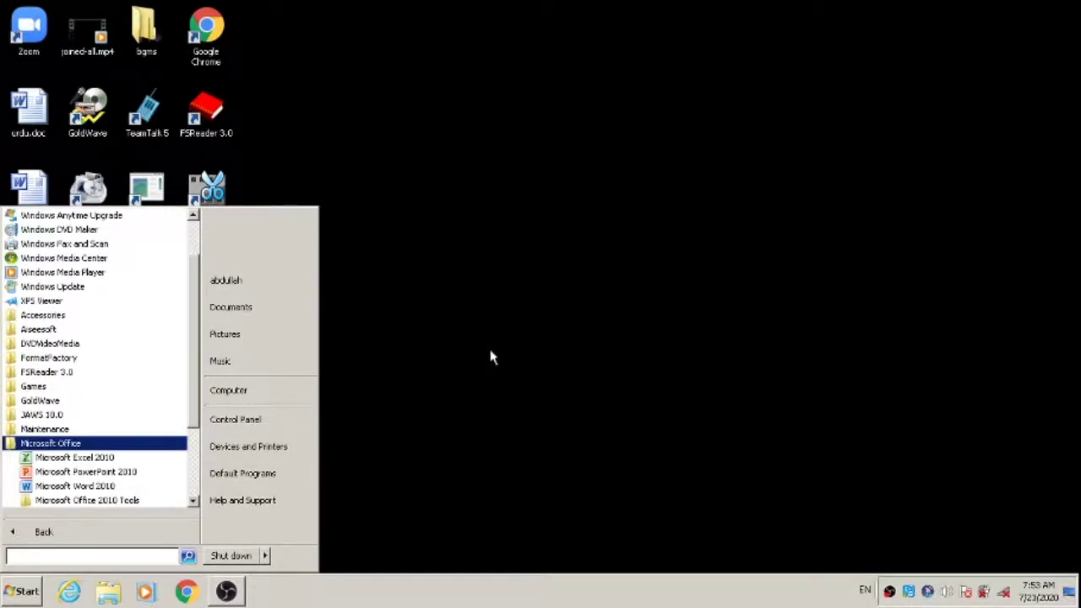
Pin Microsoft Word 2010 from the Microsoft Office folder to the taskbar, and close the Start menu.
key(Down)
key(Down)
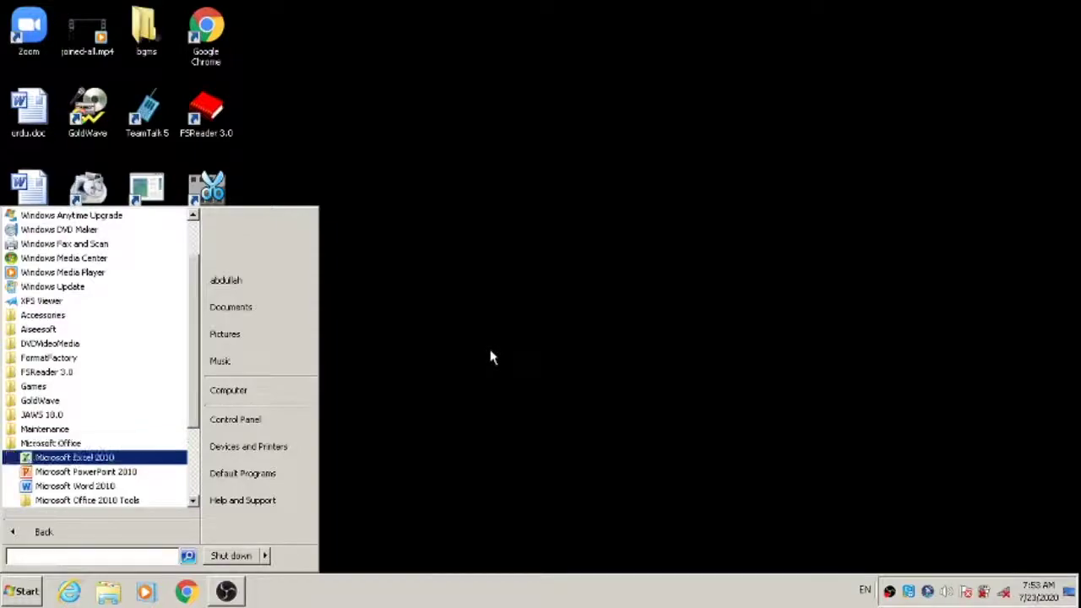
key(Down)
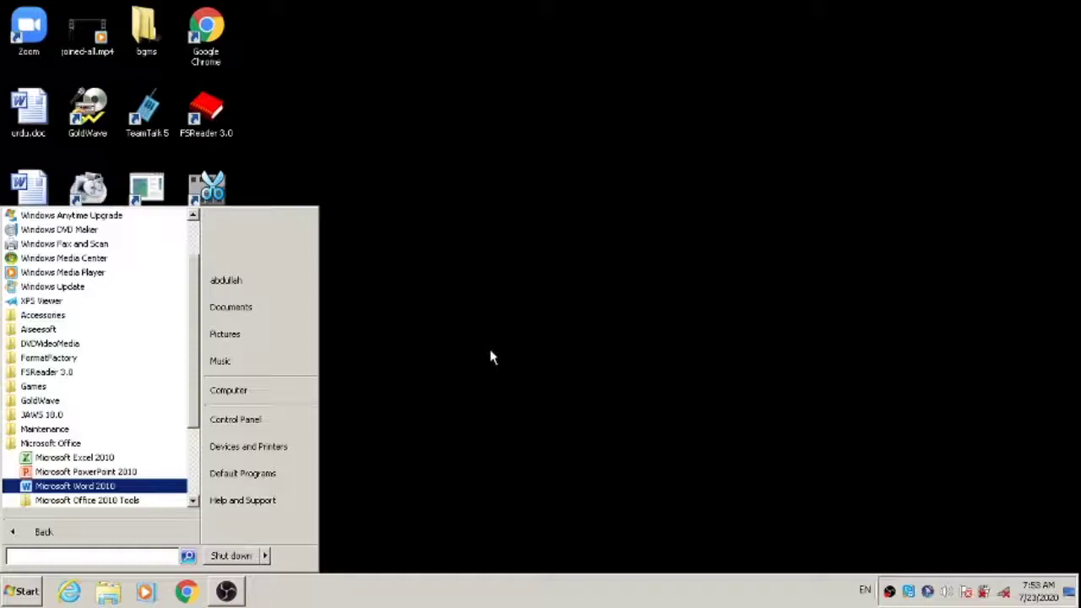
key(shift+F10)
key(Down)
key(Down)
key(Down)
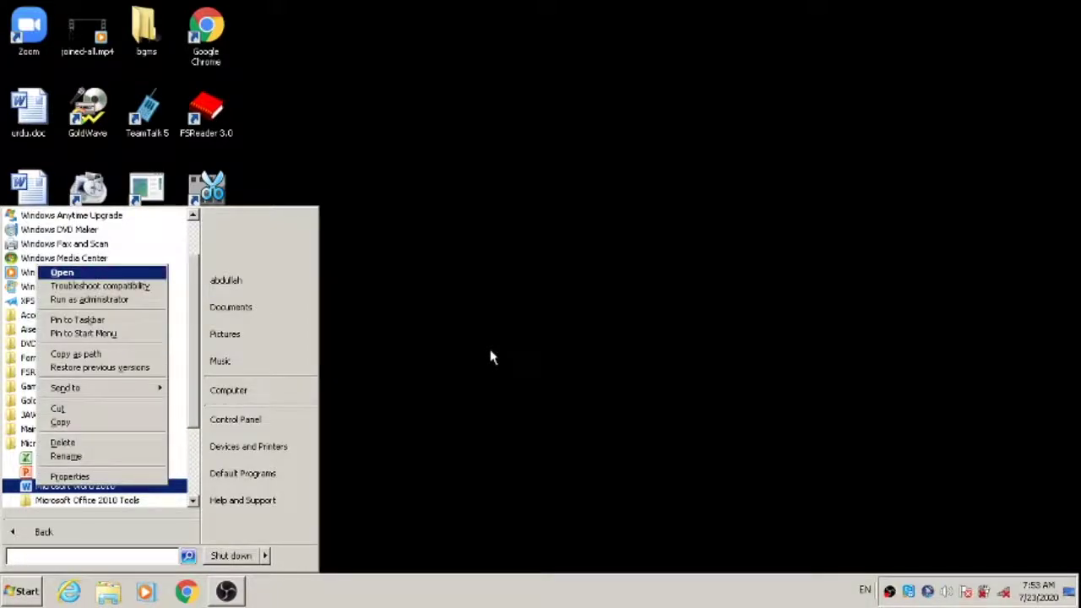
key(Down)
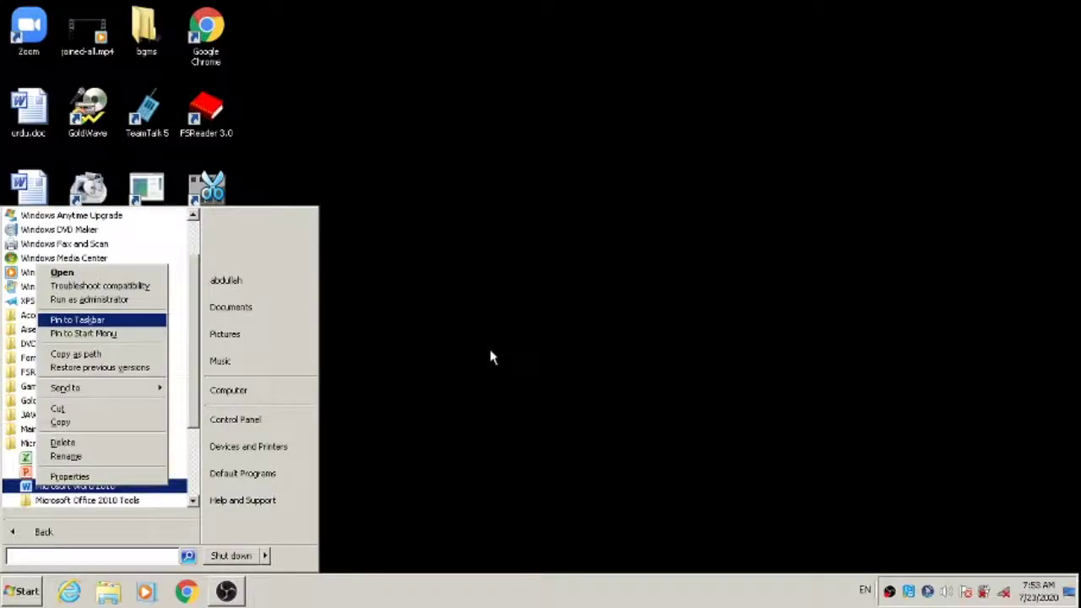
key(Return)
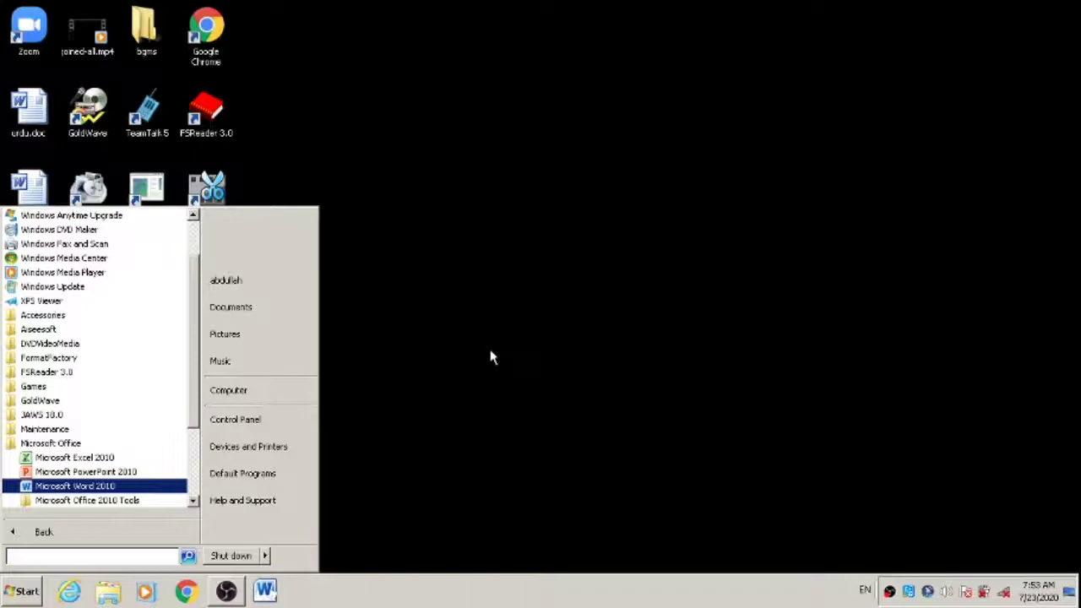
key(Escape)
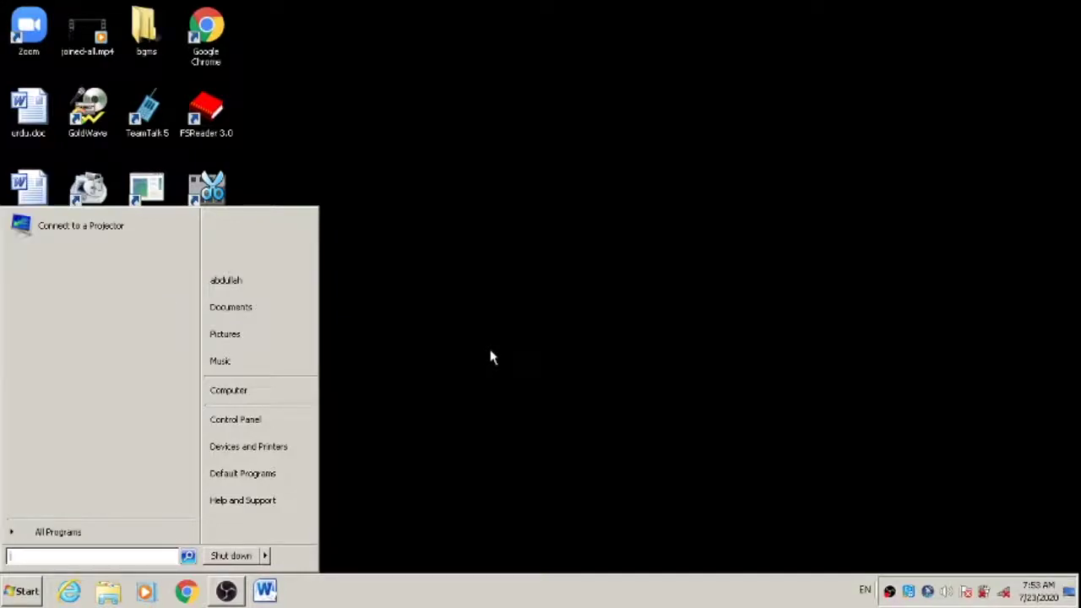
key(Escape)
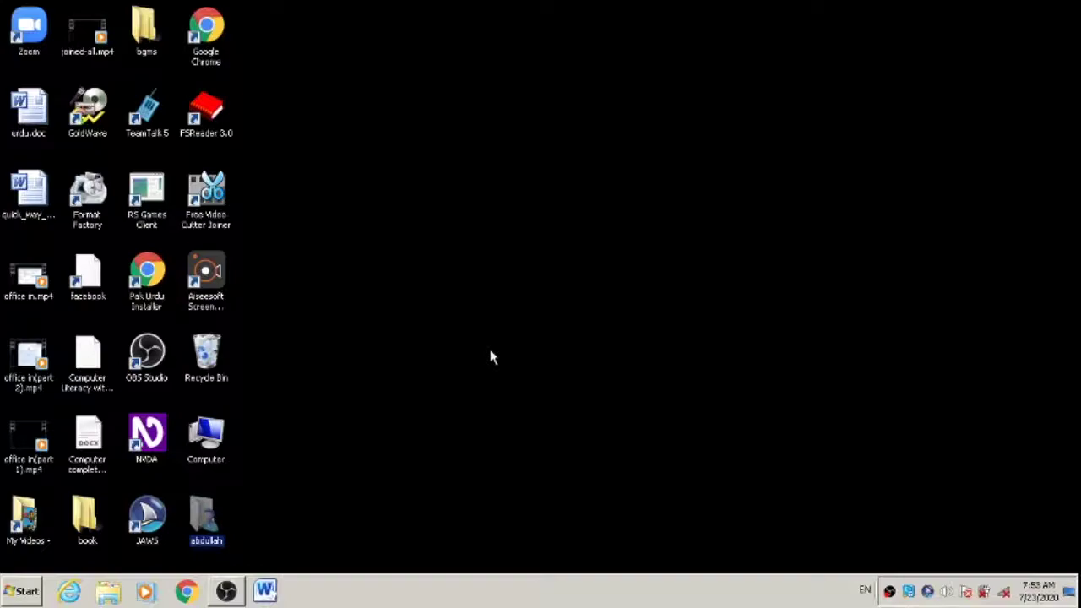
Launch Microsoft Word 2010 from its pinned taskbar shortcut, and return to the desktop.
key(super+t)
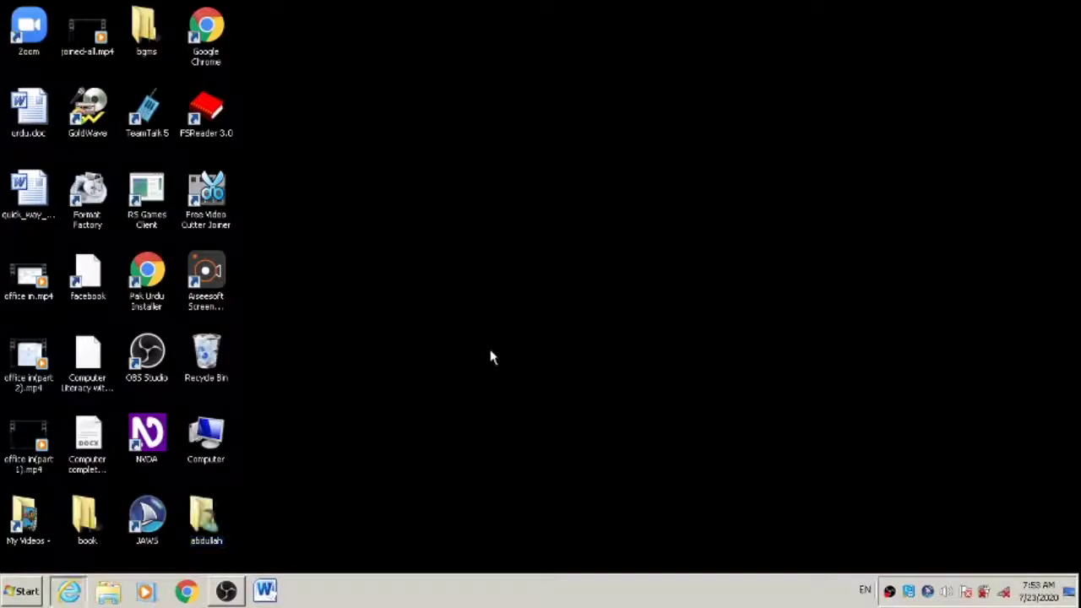
key(Right)
key(Left)
key(Right)
key(Right)
key(Right)
key(Right)
key(Right)
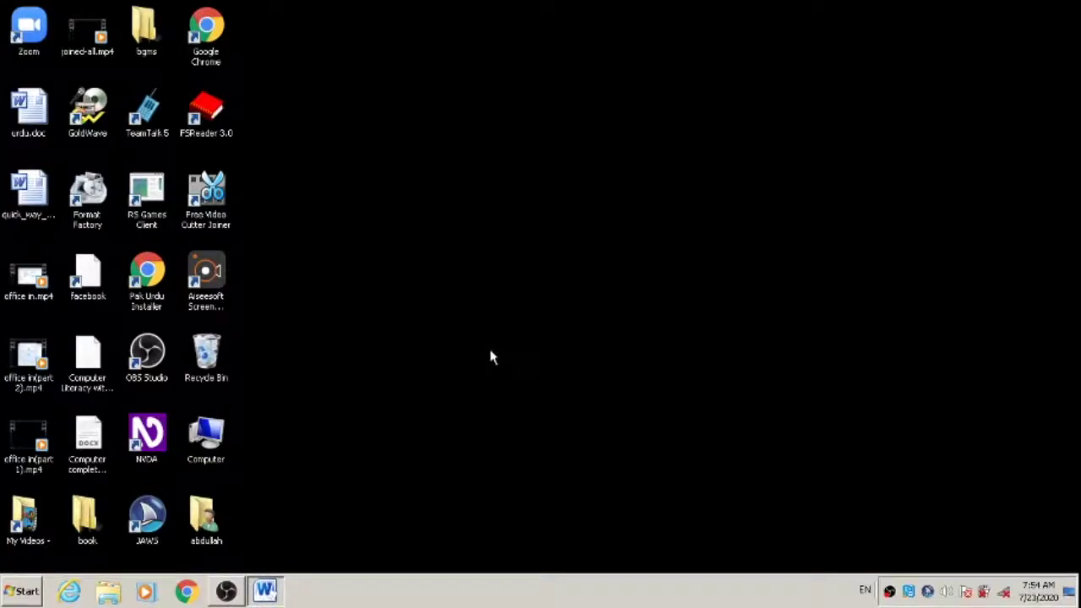
key(Return)
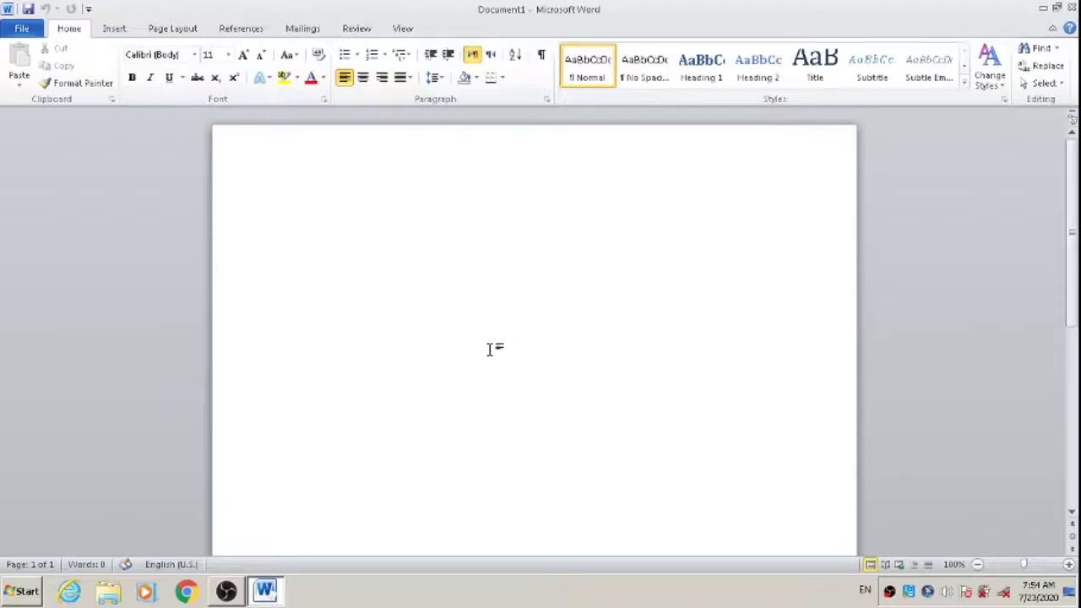
key(super+d)
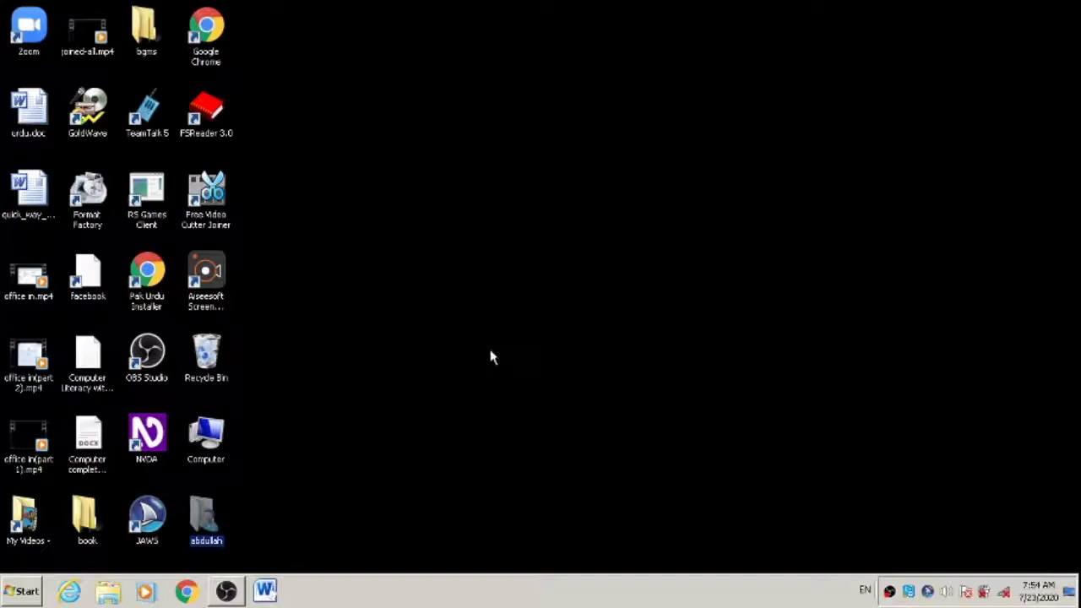
Open the list of all installed programs from the Start menu and expand the Microsoft Office folder.
key(super)
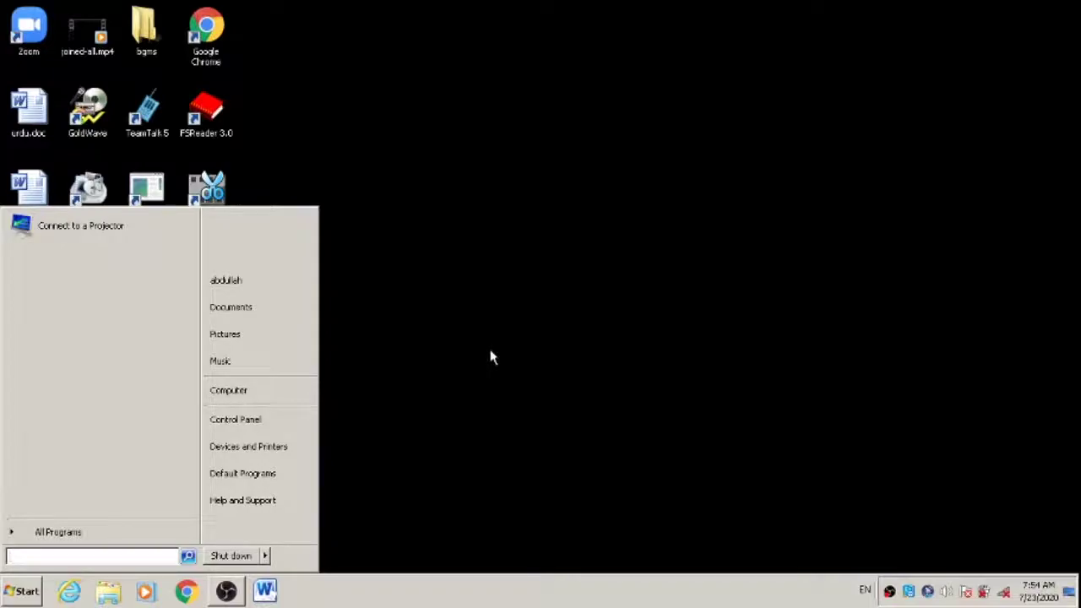
key(Up)
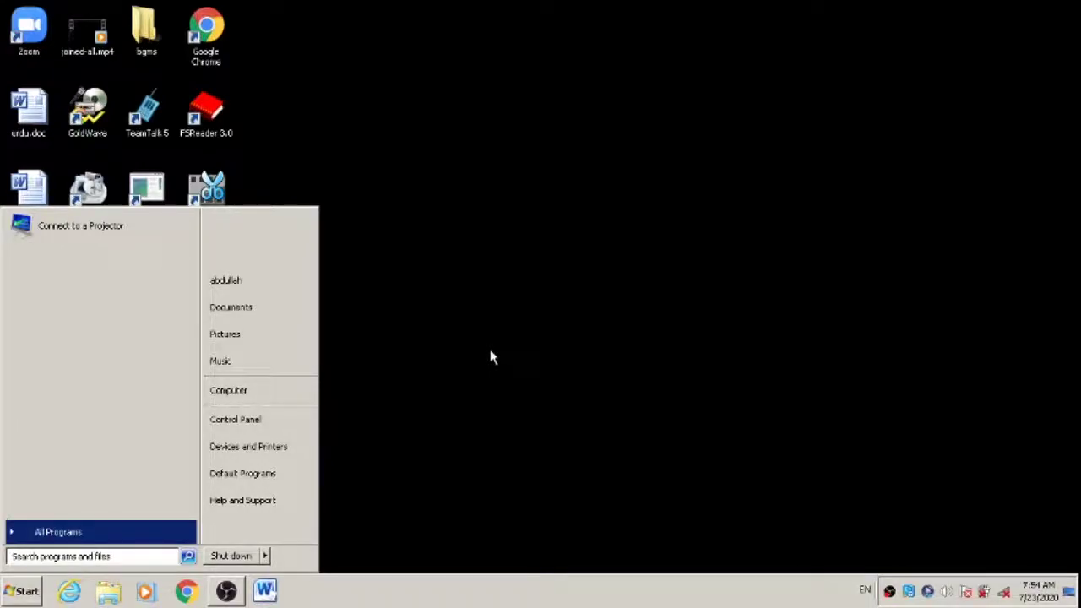
key(Return)
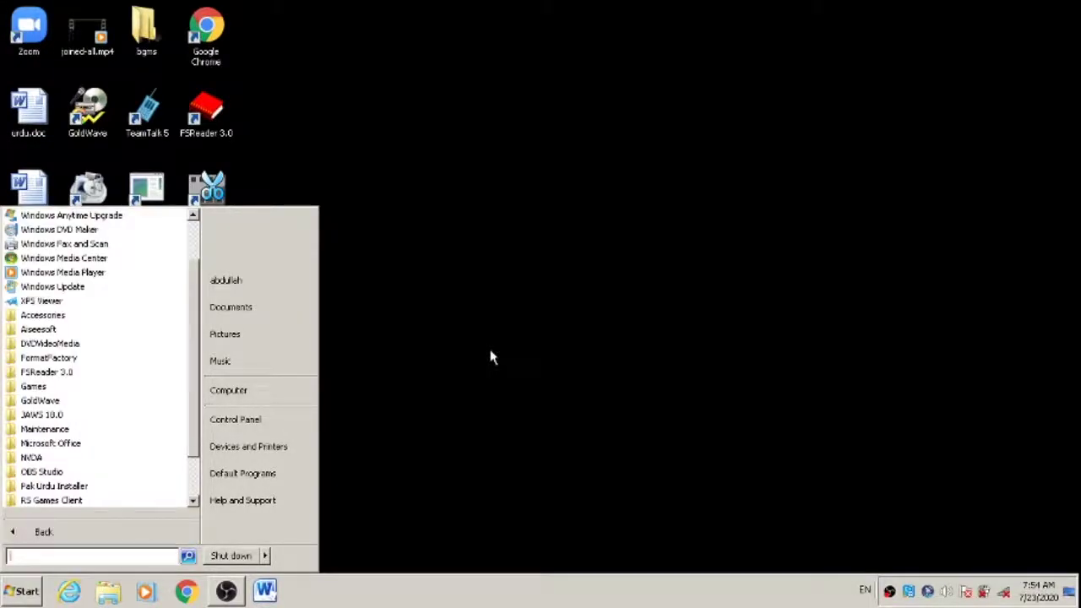
key(Down)
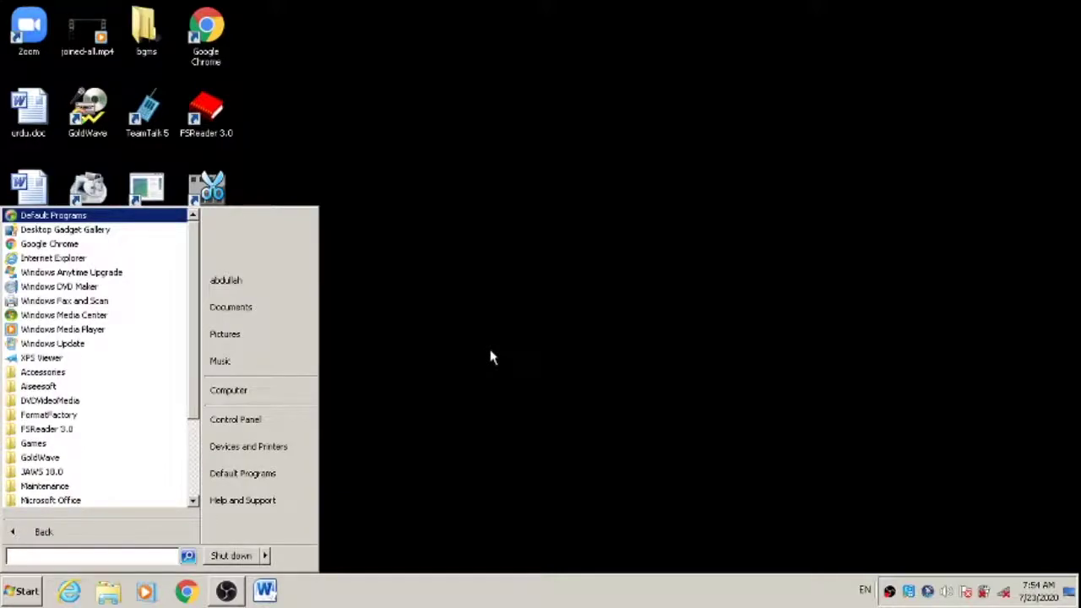
key(m)
key(m)
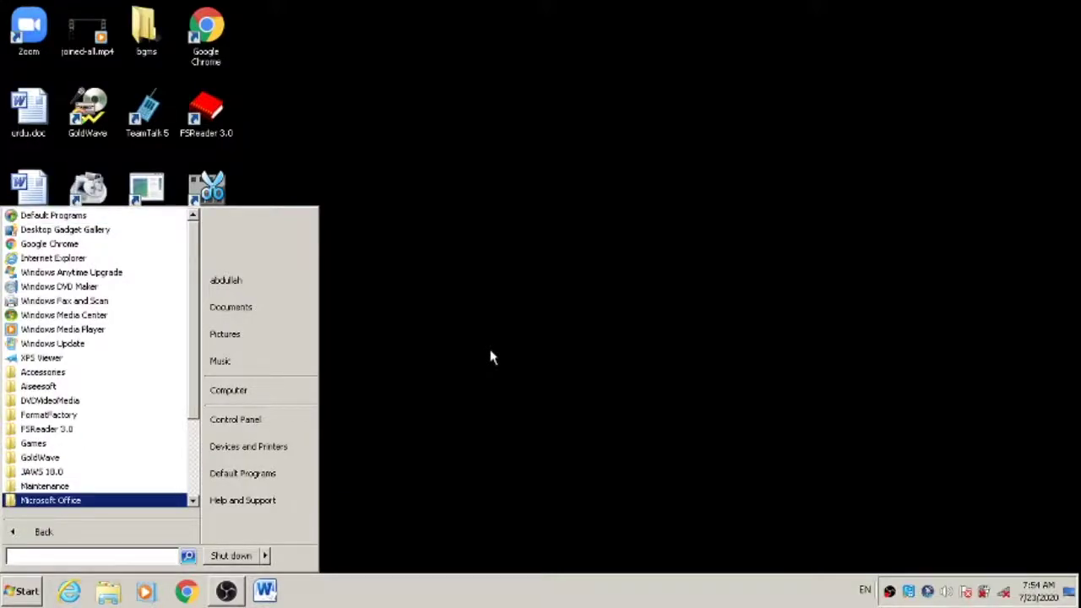
key(Right)
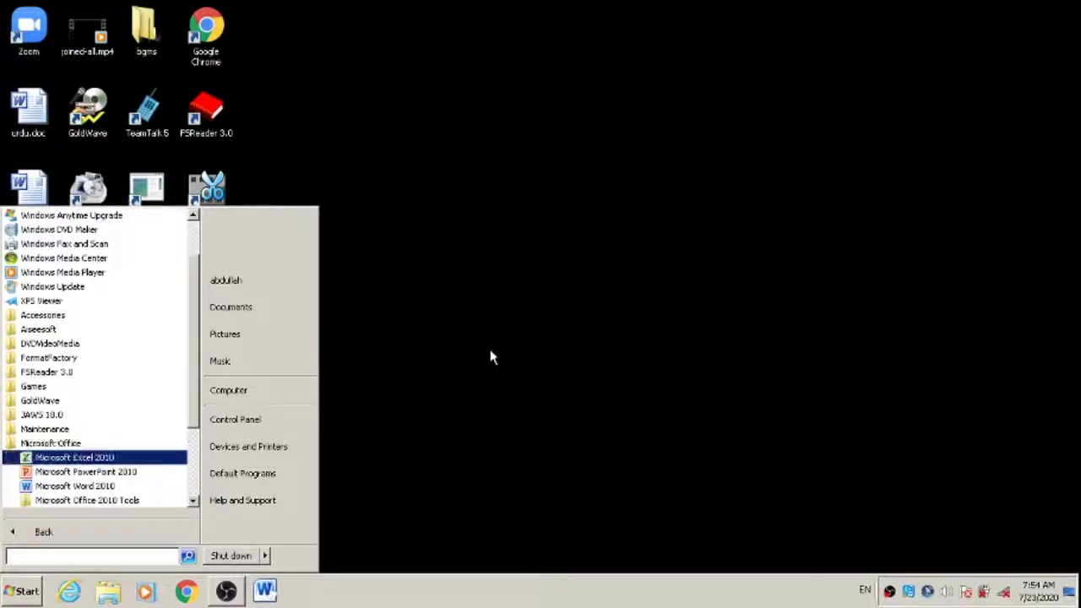
Unpin Microsoft Word 2010 from the taskbar, and close the Start menu.
key(Down)
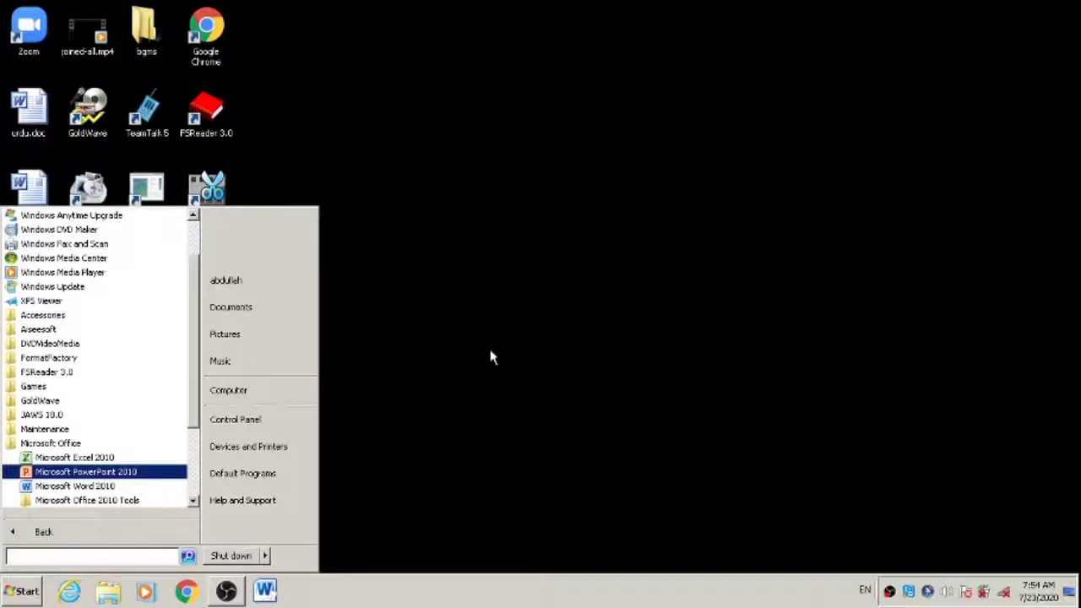
key(Down)
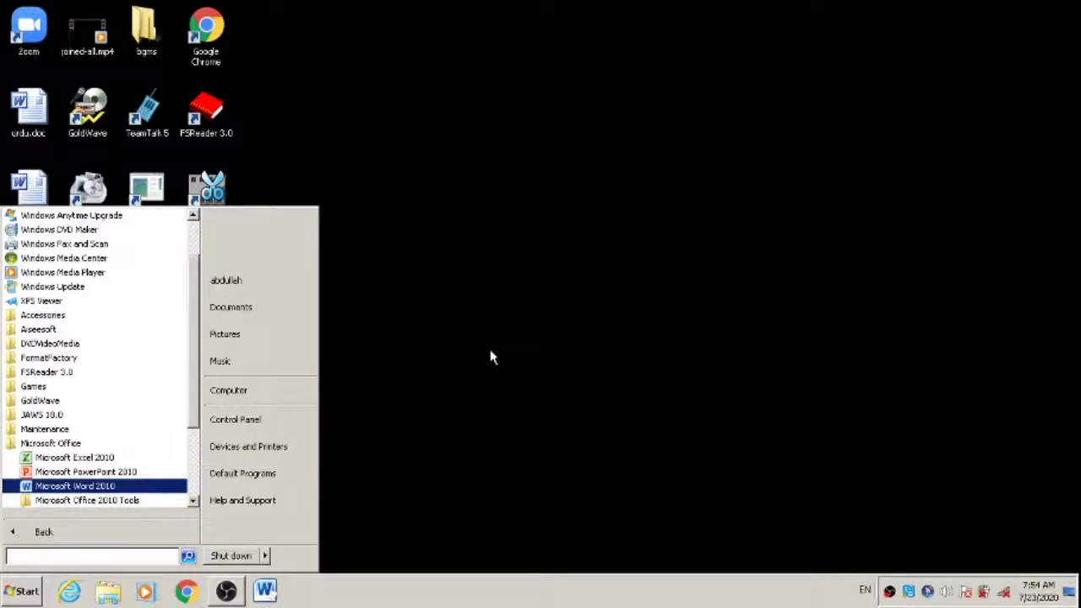
key(Menu)
key(Down)
key(Down)
key(Down)
key(Down)
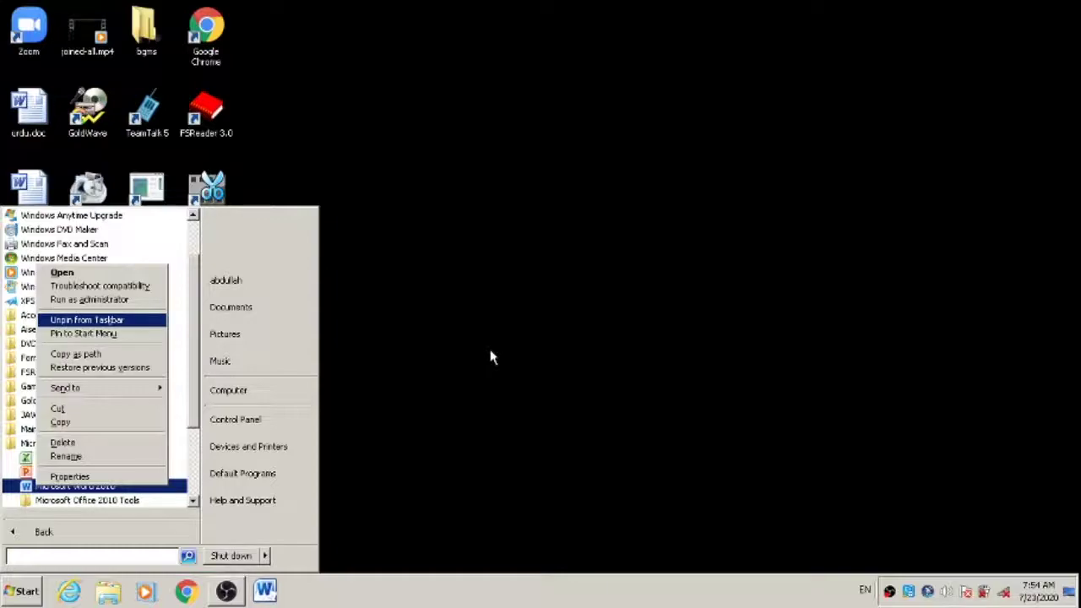
key(Return)
key(Escape)
key(Escape)
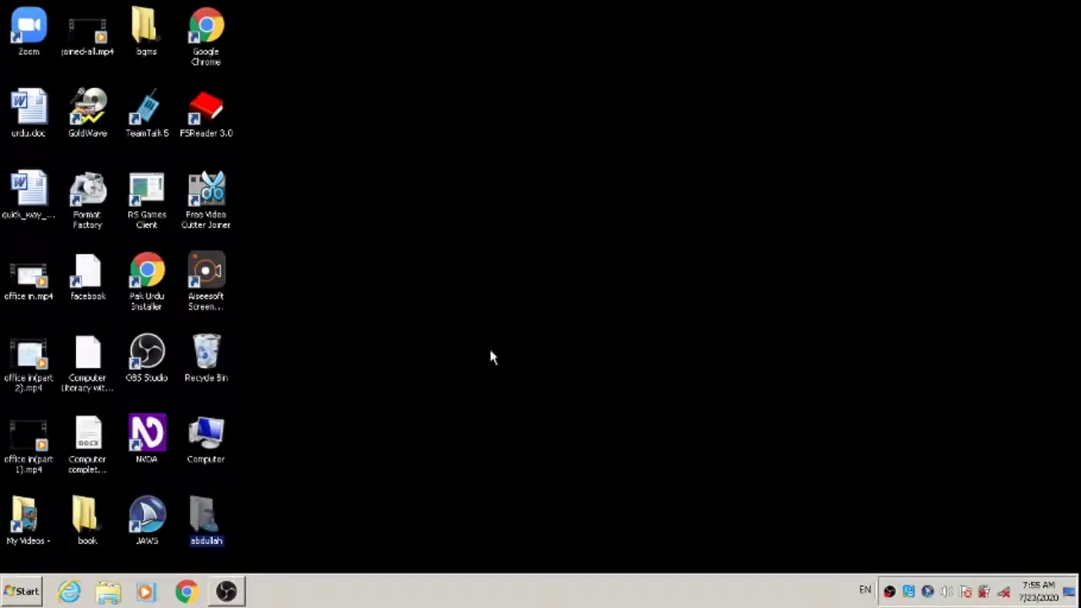
Go through the taskbar items to check whether a Microsoft Word shortcut is among them.
key(super+t)
key(Right)
key(Right)
key(Right)
key(Right)
key(Right)
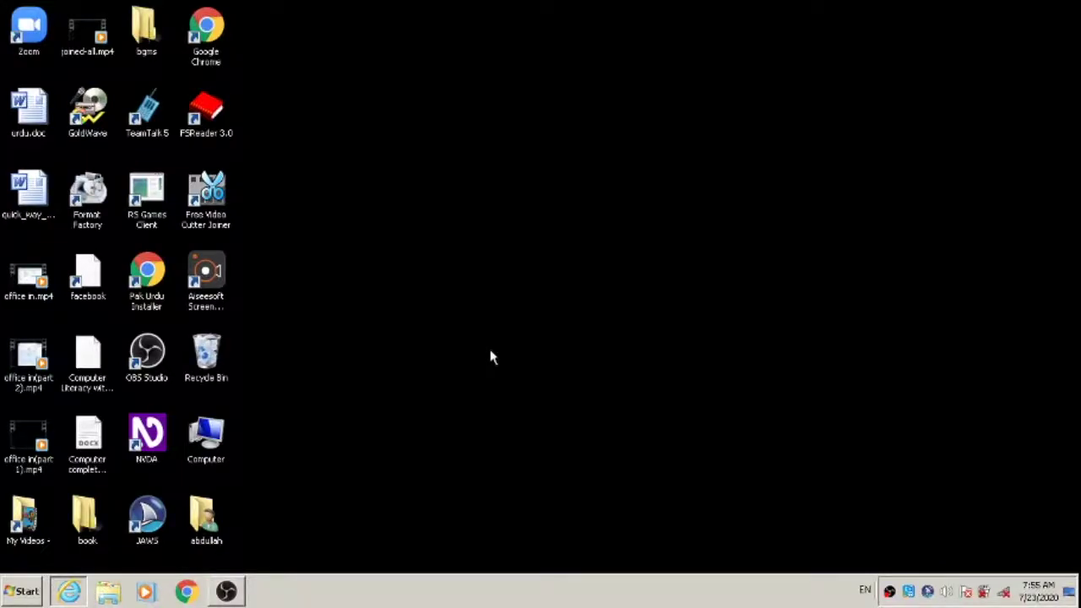
key(Escape)
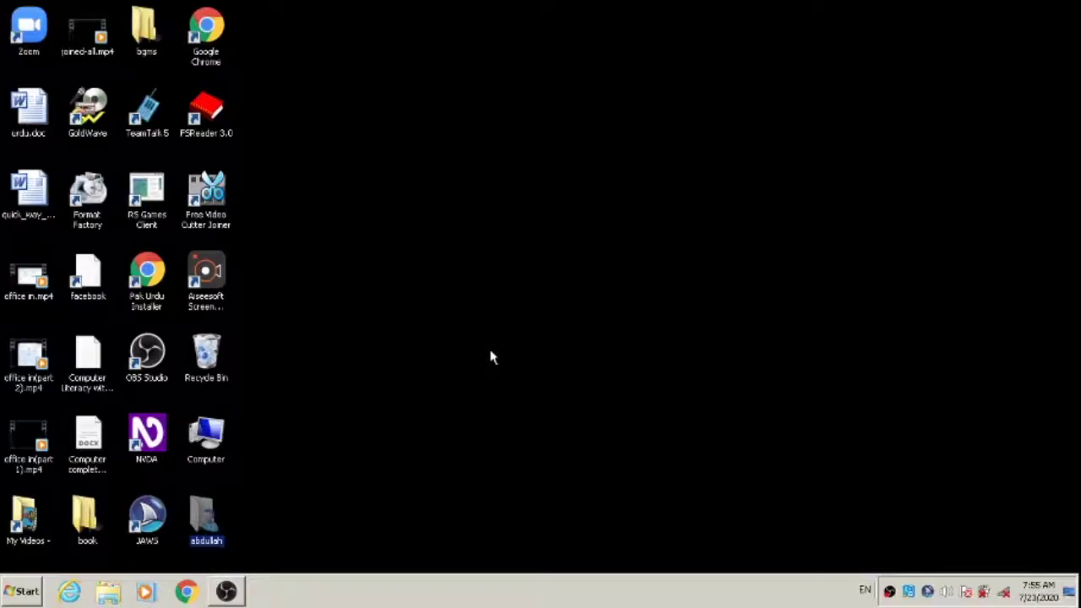
Reopen the list of all installed programs and expand the Microsoft Office folder once more.
key(super)
key(Up)
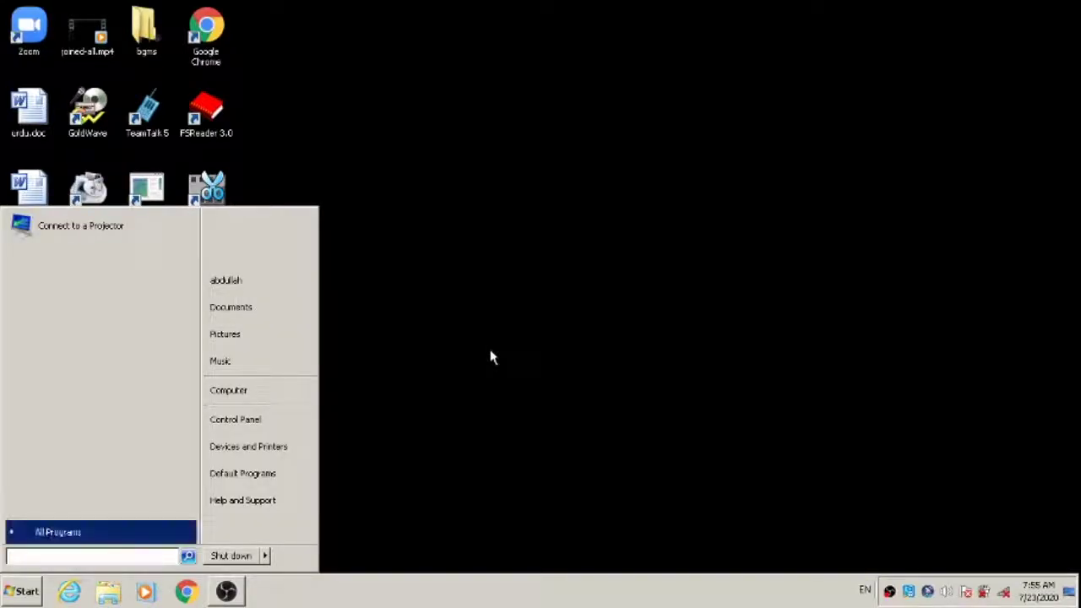
key(Return)
key(Down)
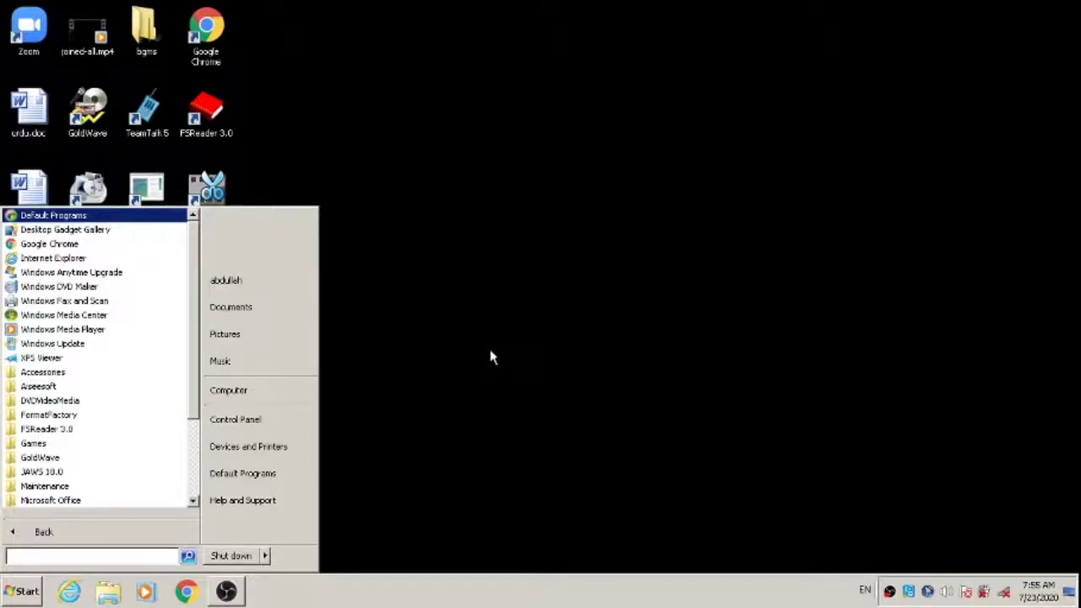
key(m)
key(Down)
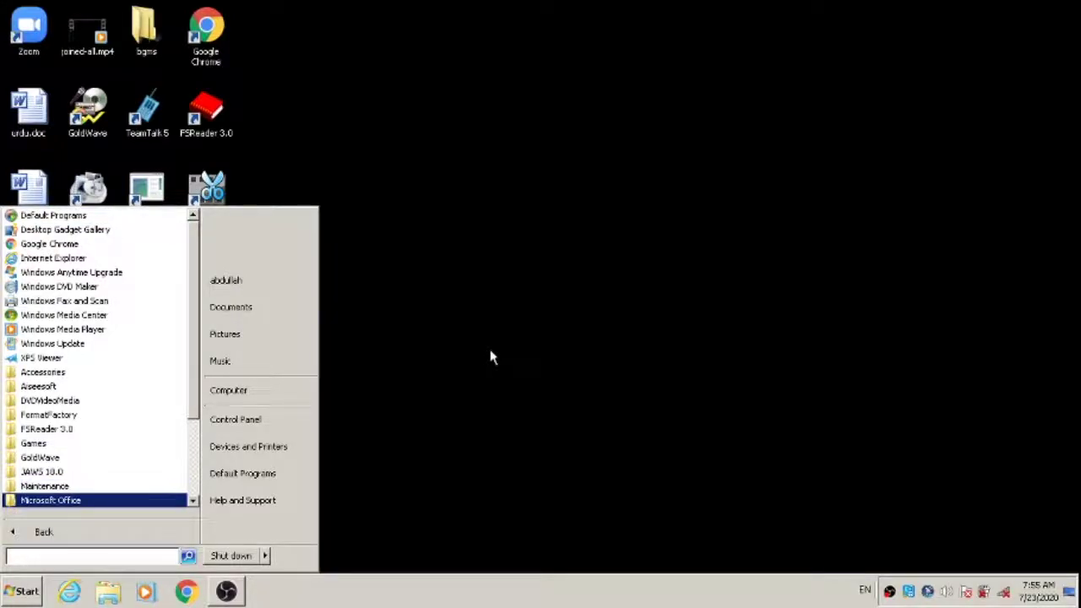
key(Return)
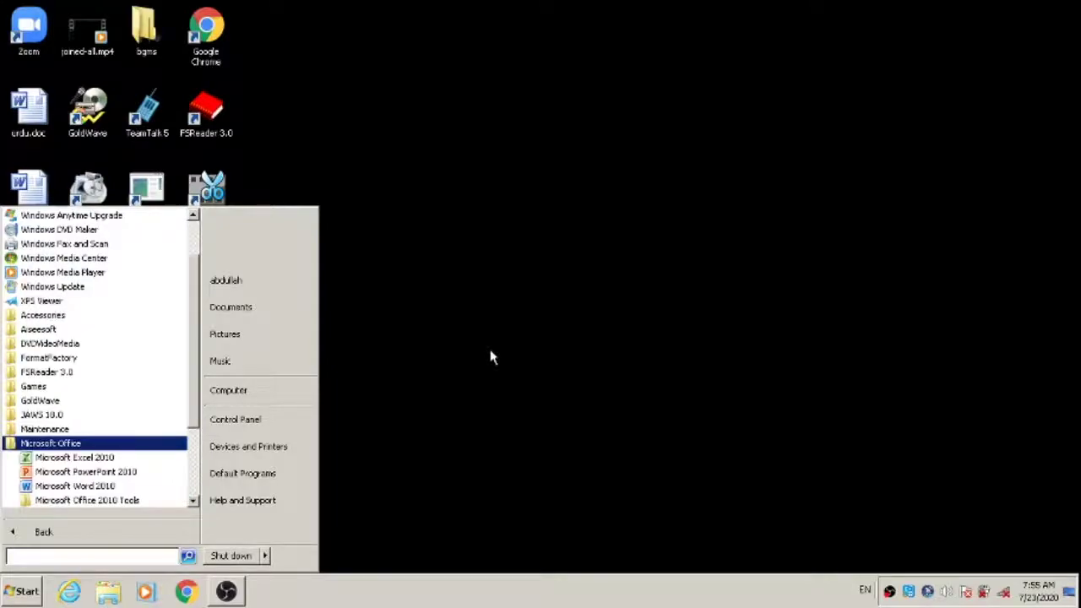
Send Microsoft Word 2010 to the desktop as a shortcut, and close the Start menu.
key(Down)
key(Down)
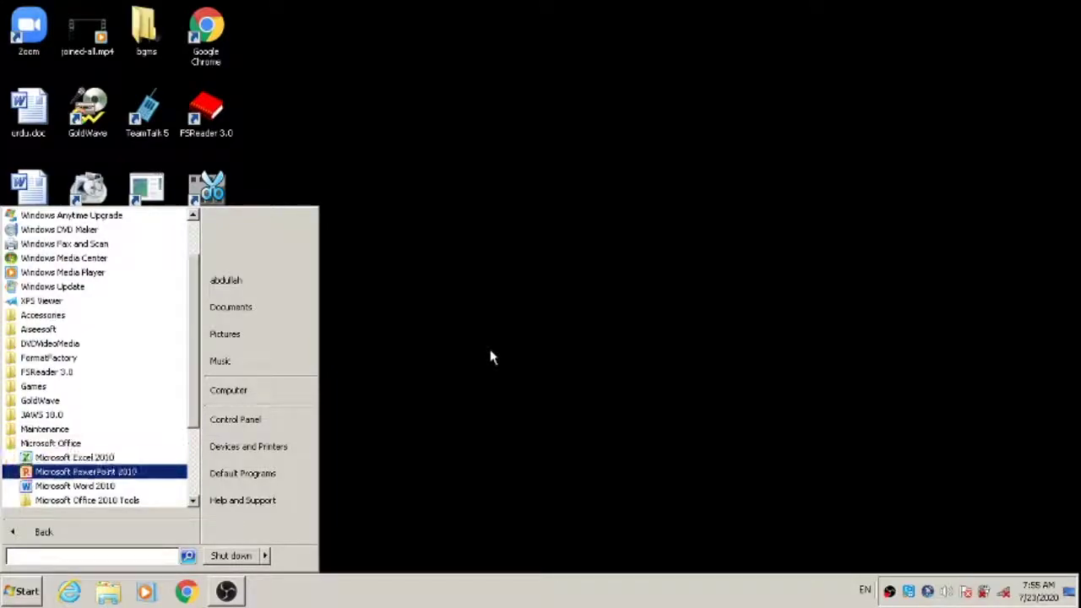
key(Down)
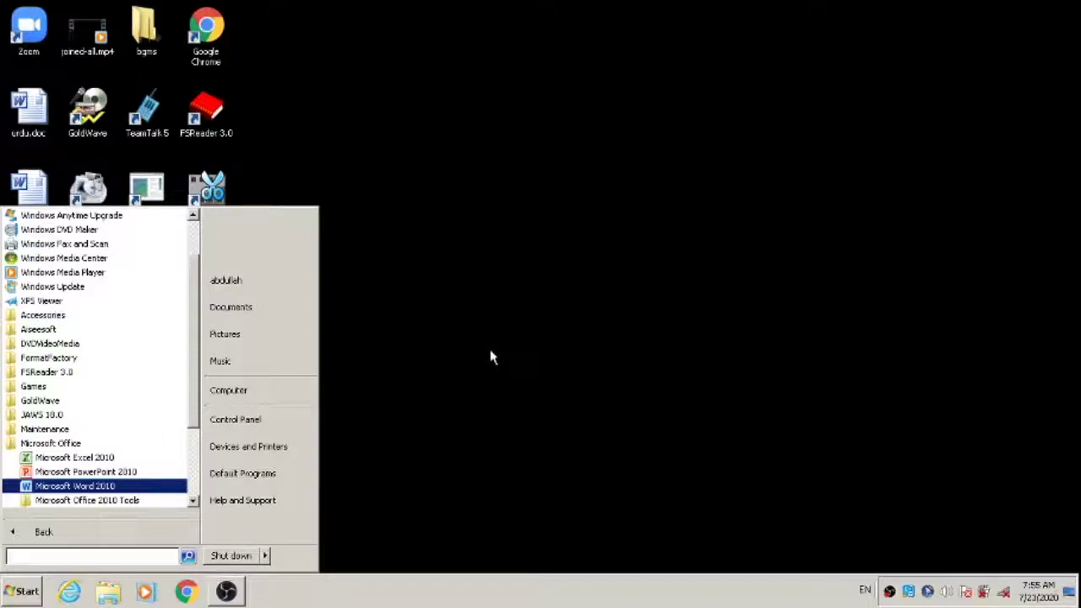
key(shift+F10)
key(Down)
key(Down)
key(Down)
key(Down)
key(Down)
key(Down)
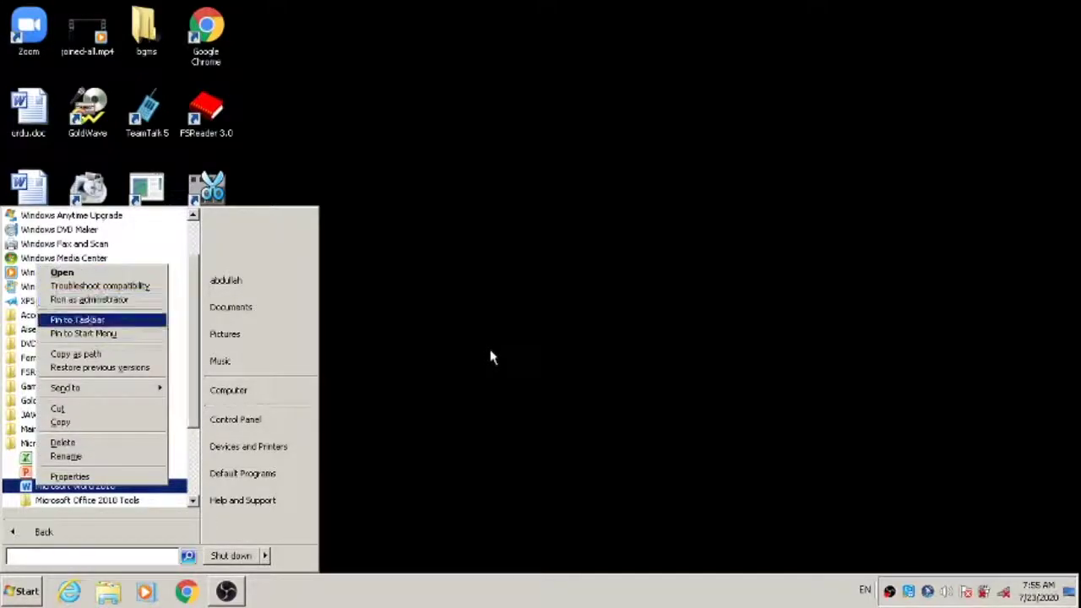
key(Down)
key(Down)
key(Down)
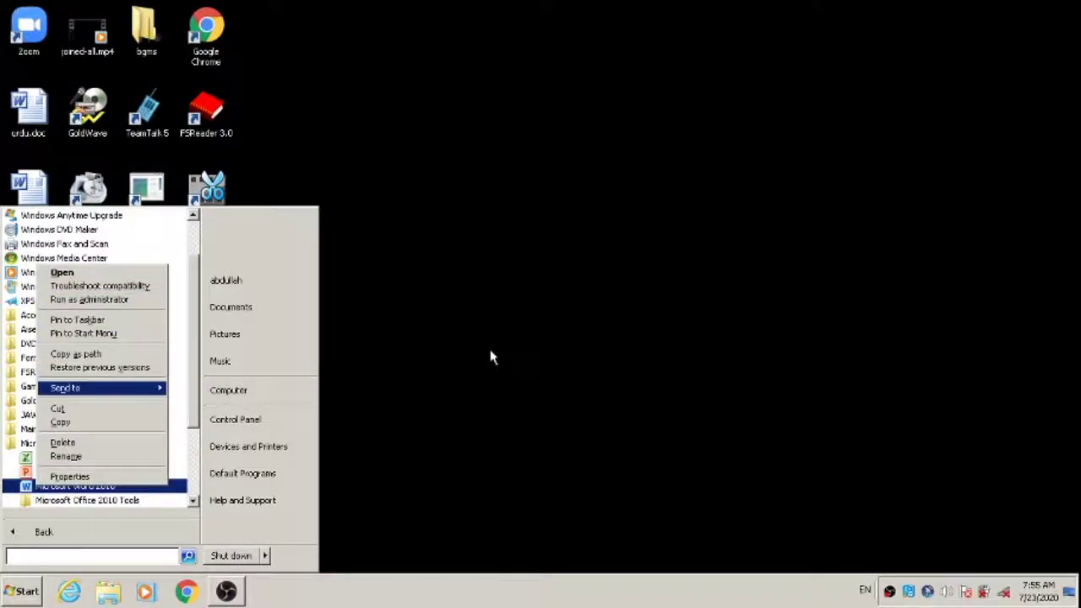
key(Up)
key(Right)
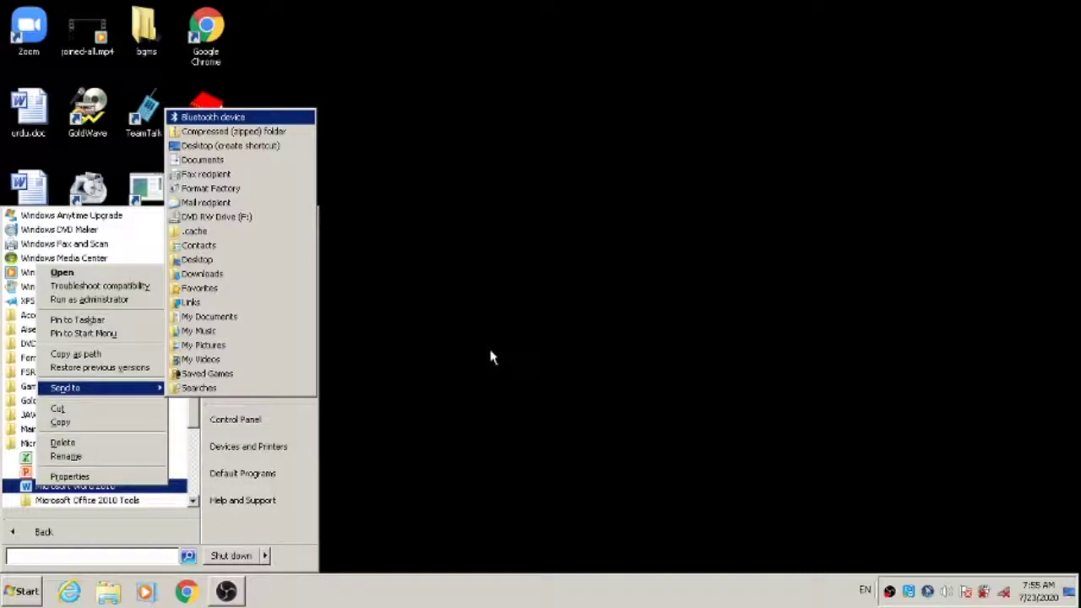
key(Left)
key(Right)
key(Down)
key(Down)
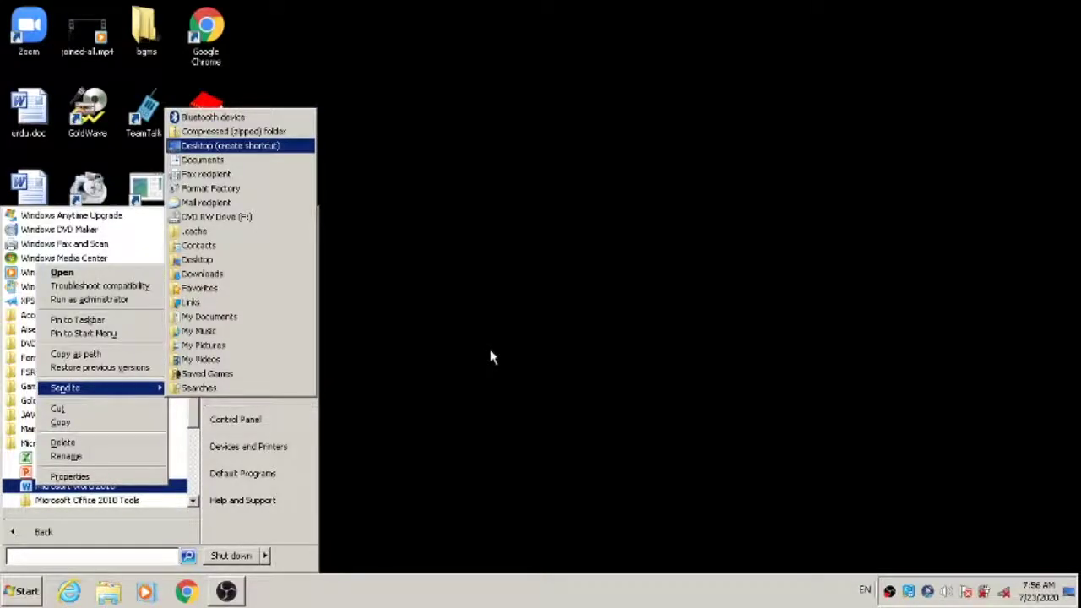
key(Return)
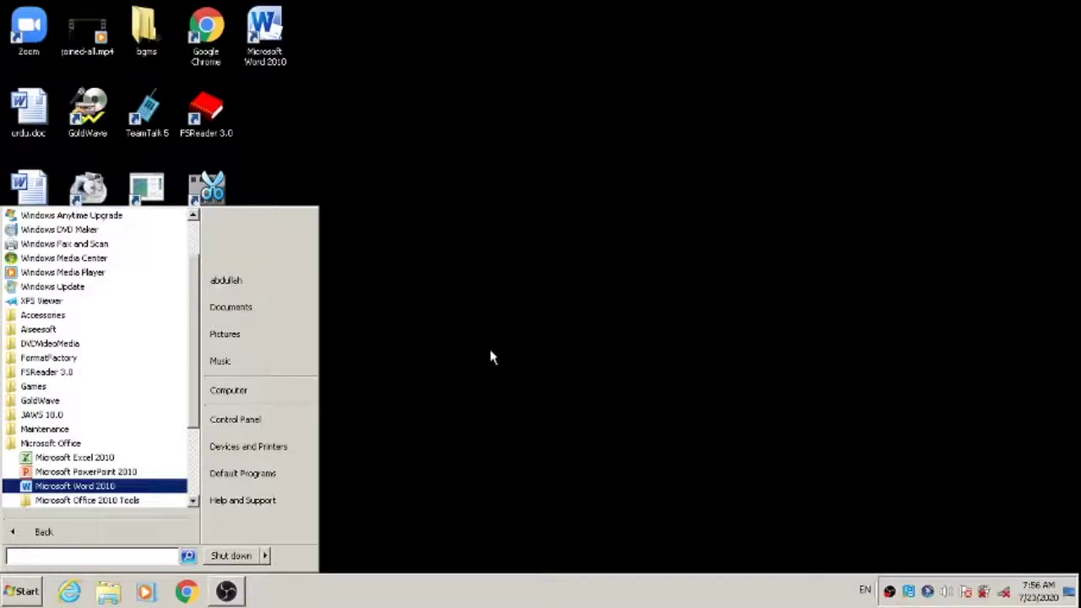
key(Escape)
key(Escape)
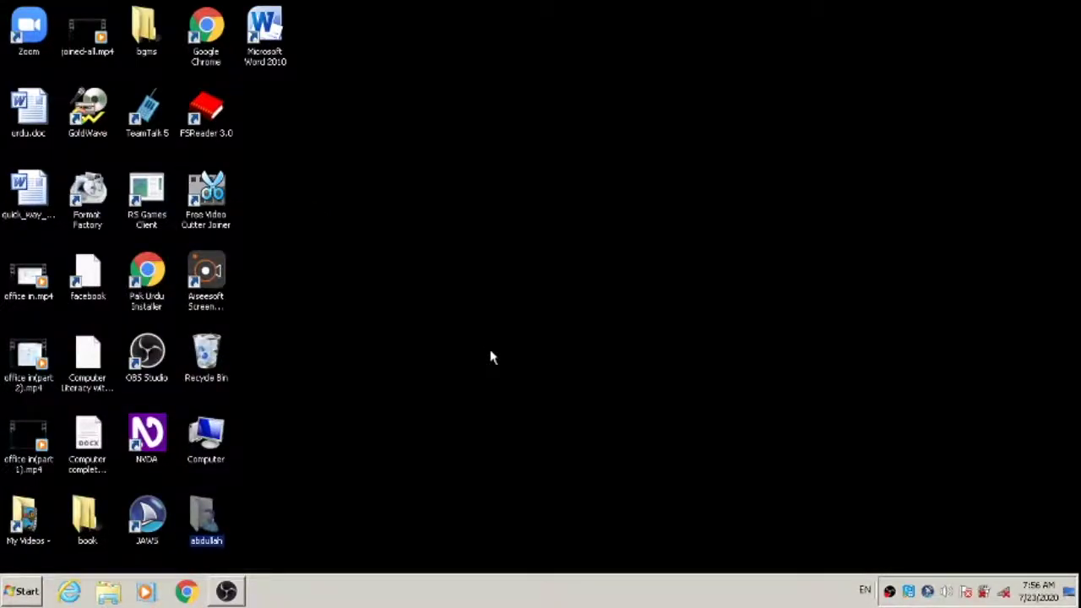
Launch Microsoft Word 2010 from its desktop shortcut.
key(m)
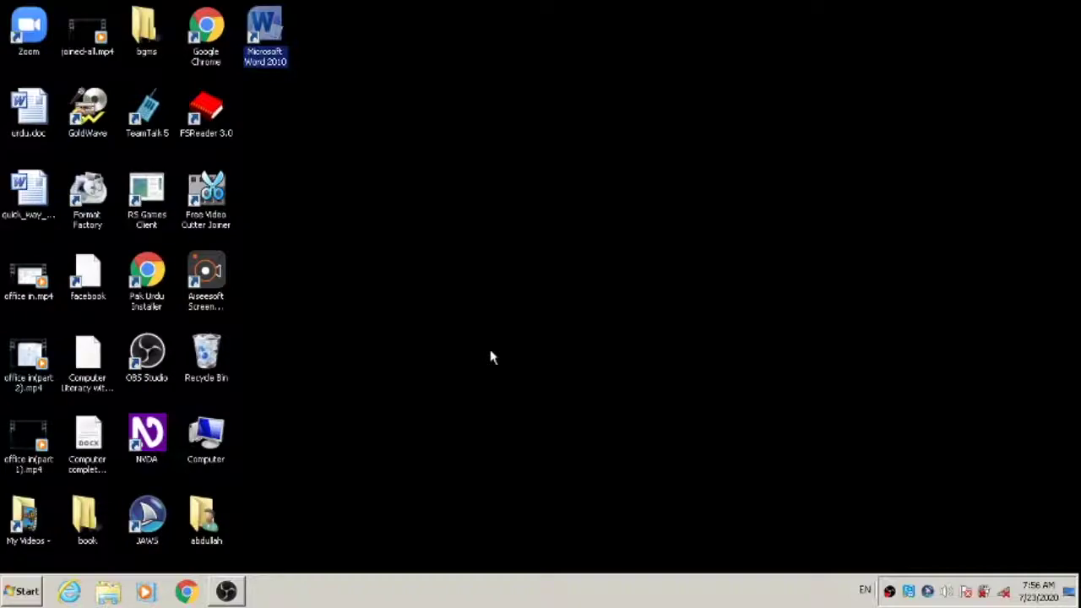
key(Return)
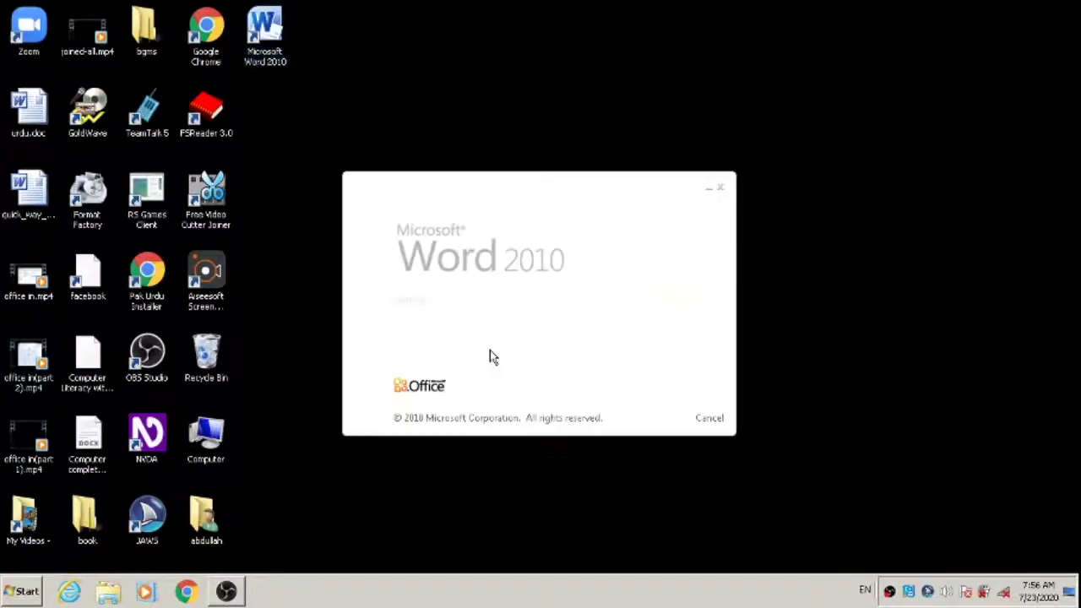